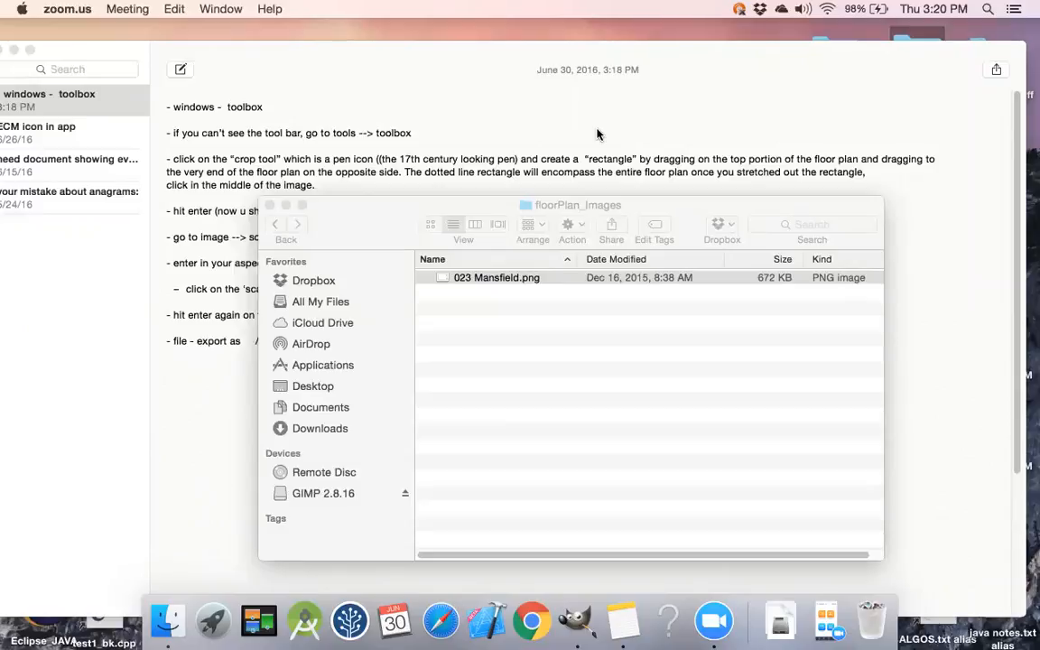
# Switch to GIMP, open 023 Mansfield.png from the floorPlan_Images folder in it, and enlarge the image window to fill the screen
pyautogui.click(574, 623)
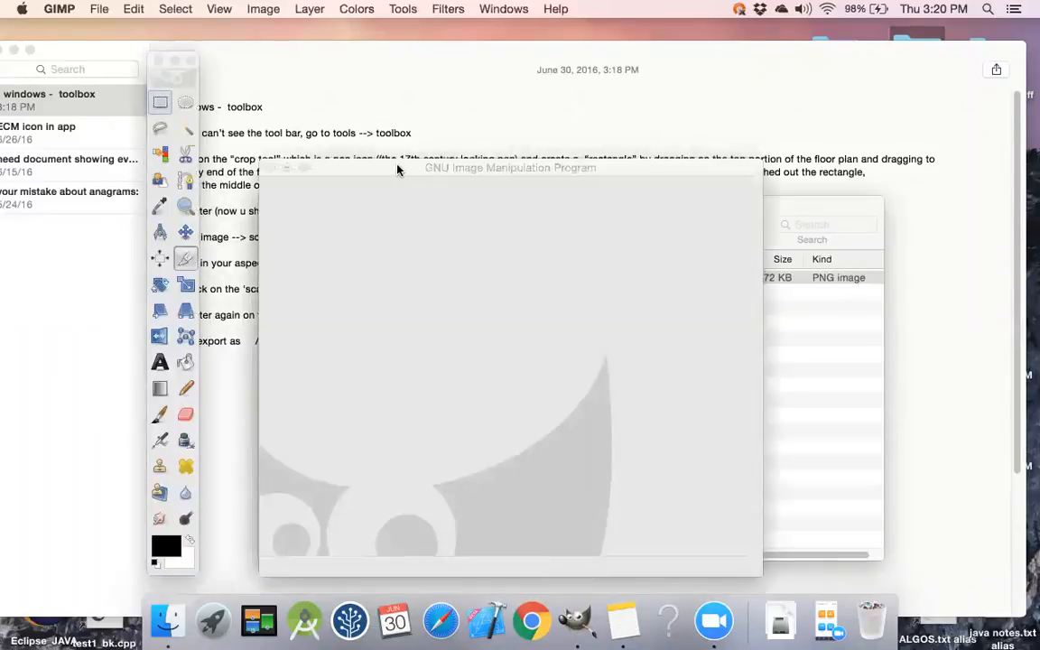
pyautogui.moveTo(396, 165); pyautogui.dragTo(405, 156)
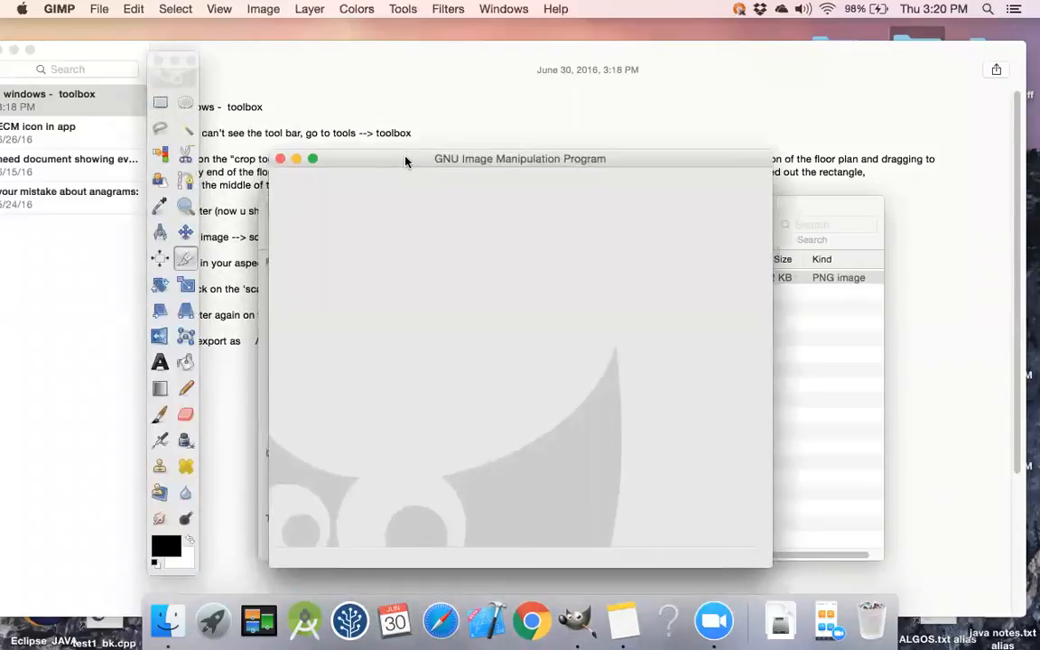
pyautogui.click(775, 208)
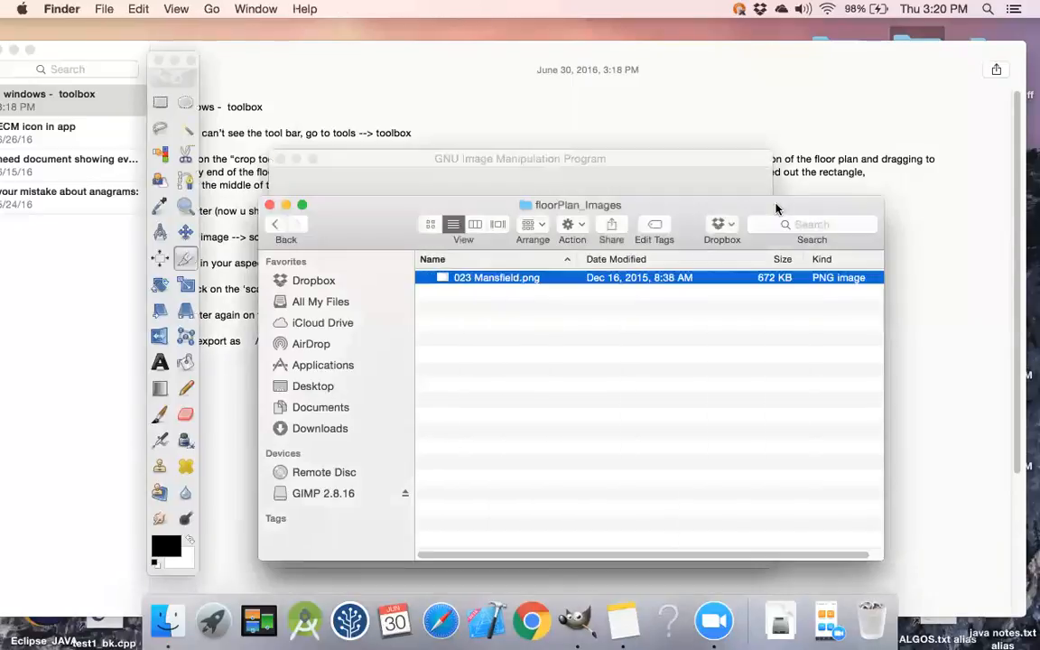
pyautogui.moveTo(443, 215); pyautogui.dragTo(765, 216)
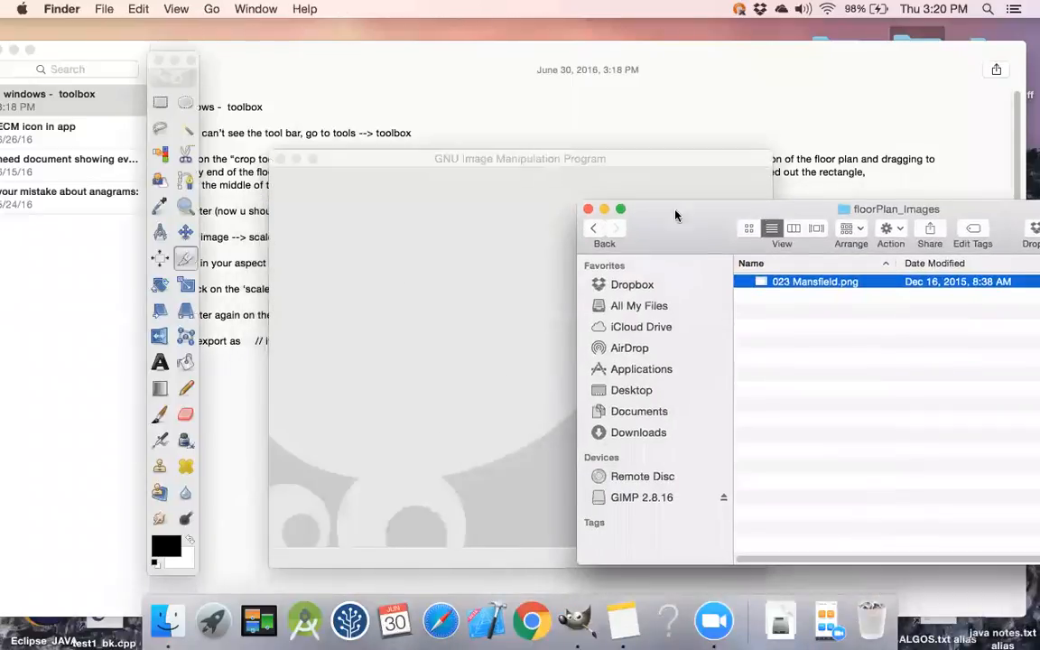
pyautogui.moveTo(437, 161); pyautogui.dragTo(388, 143)
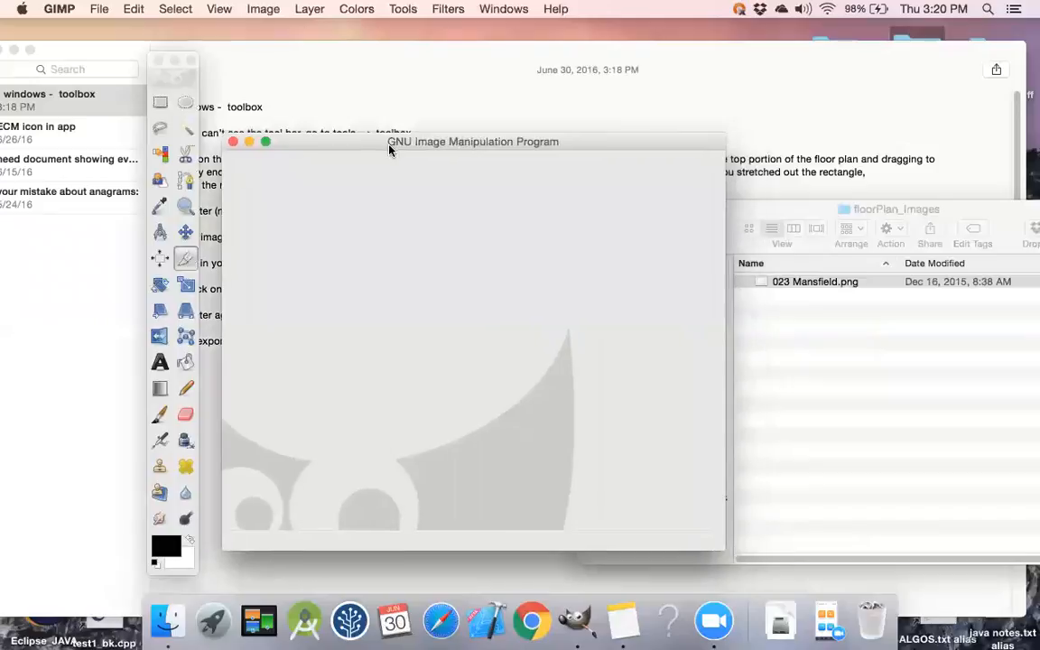
pyautogui.click(736, 216)
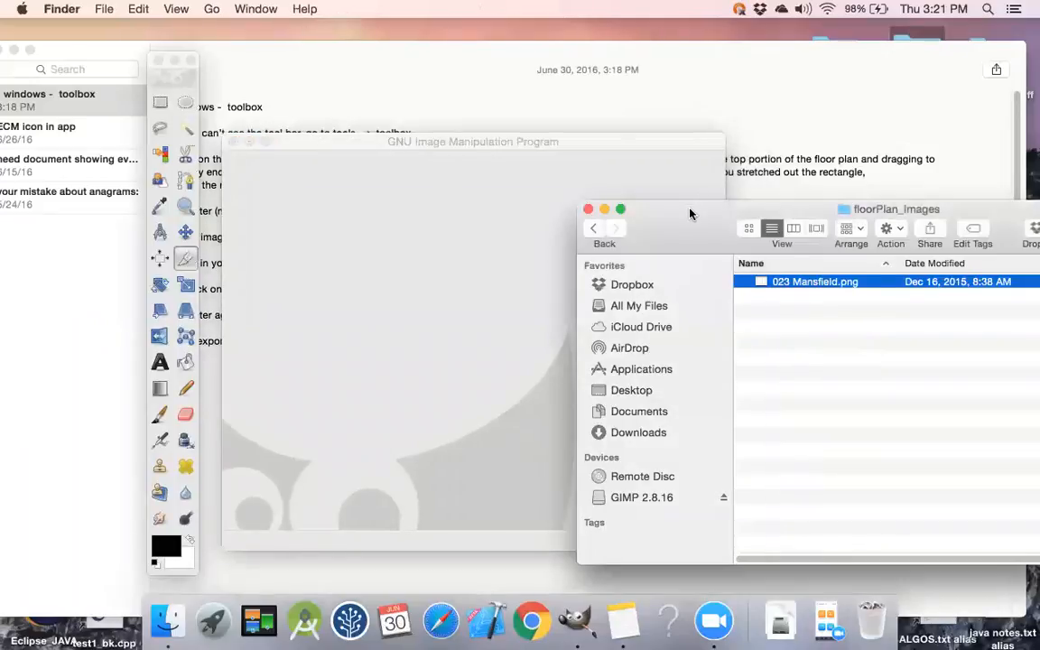
pyautogui.moveTo(690, 213); pyautogui.dragTo(703, 197)
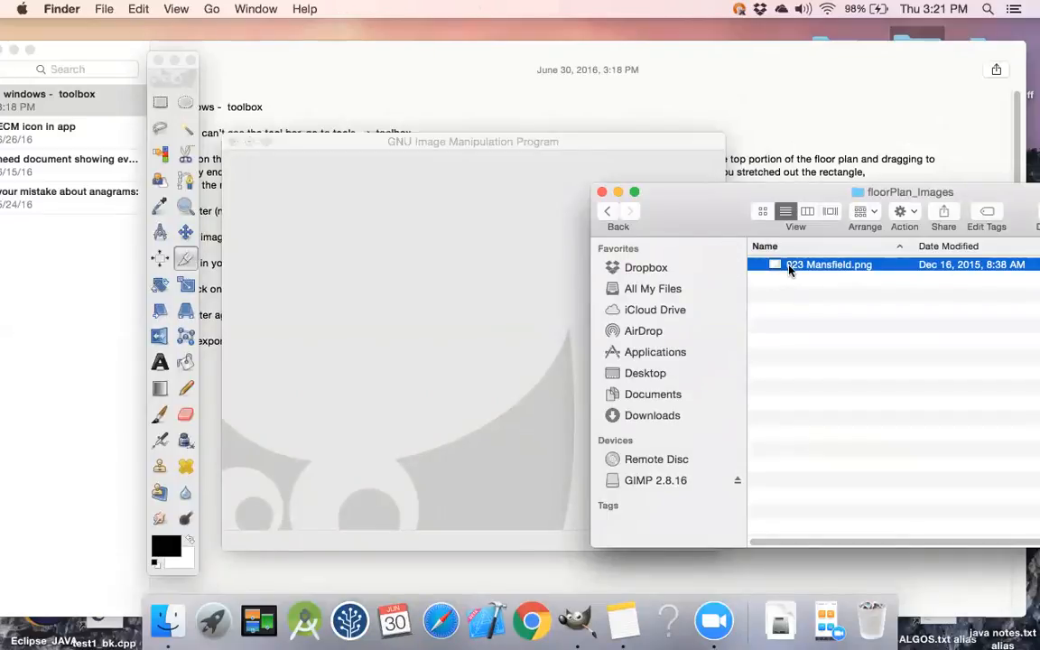
pyautogui.moveTo(790, 268); pyautogui.dragTo(406, 274)
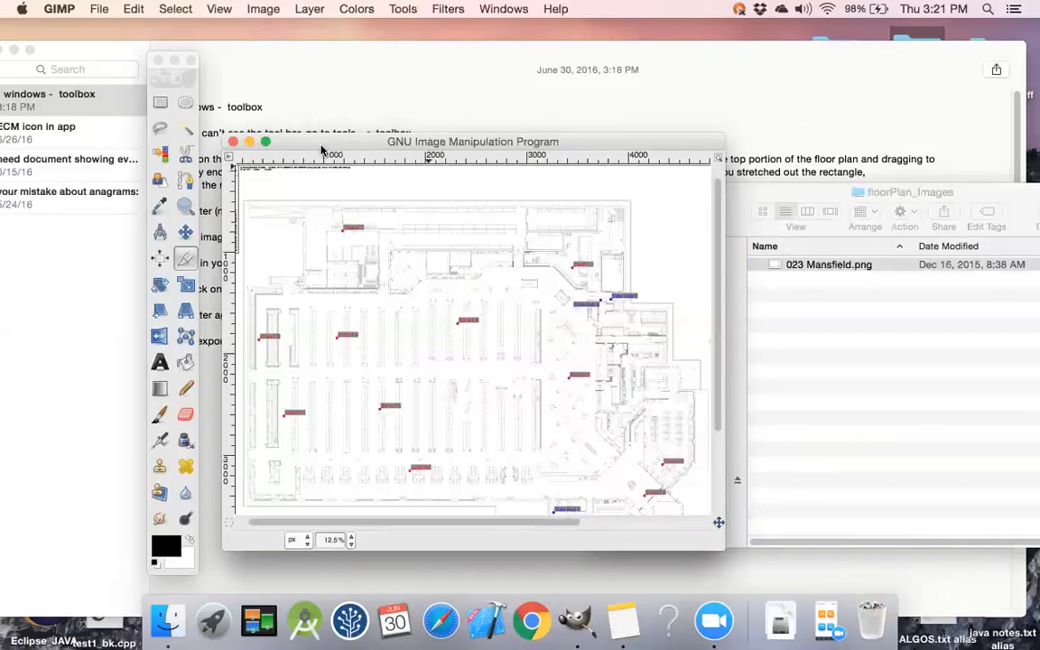
pyautogui.click(264, 142)
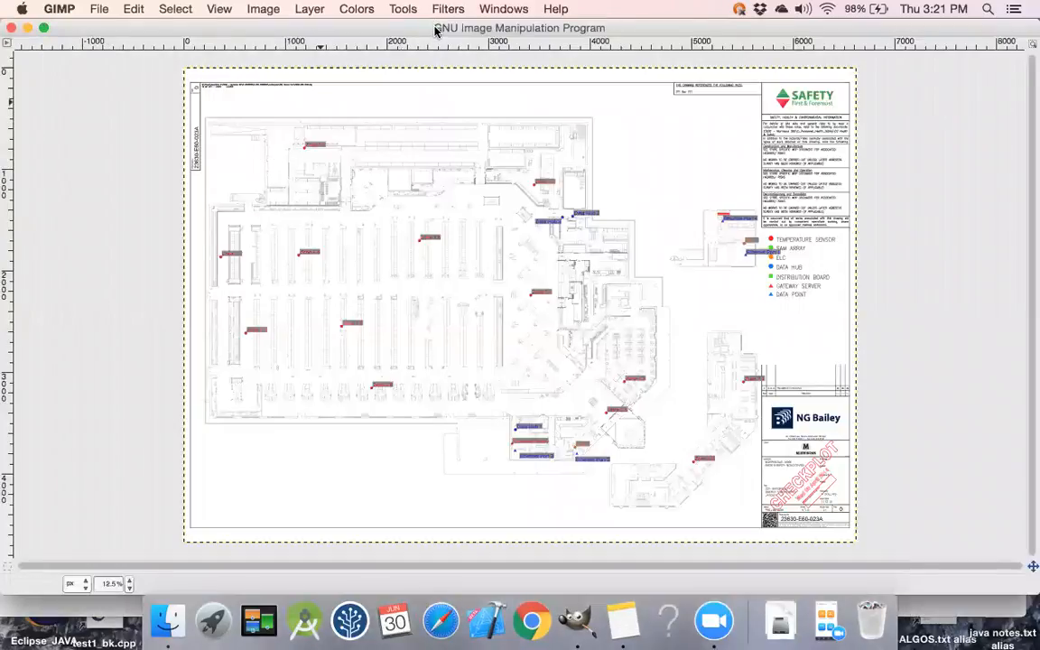
# Switch to Notes and read the instructions for displaying the toolbox
pyautogui.press('super+Tab')
pyautogui.press('super+Tab')
pyautogui.press('super+Tab')
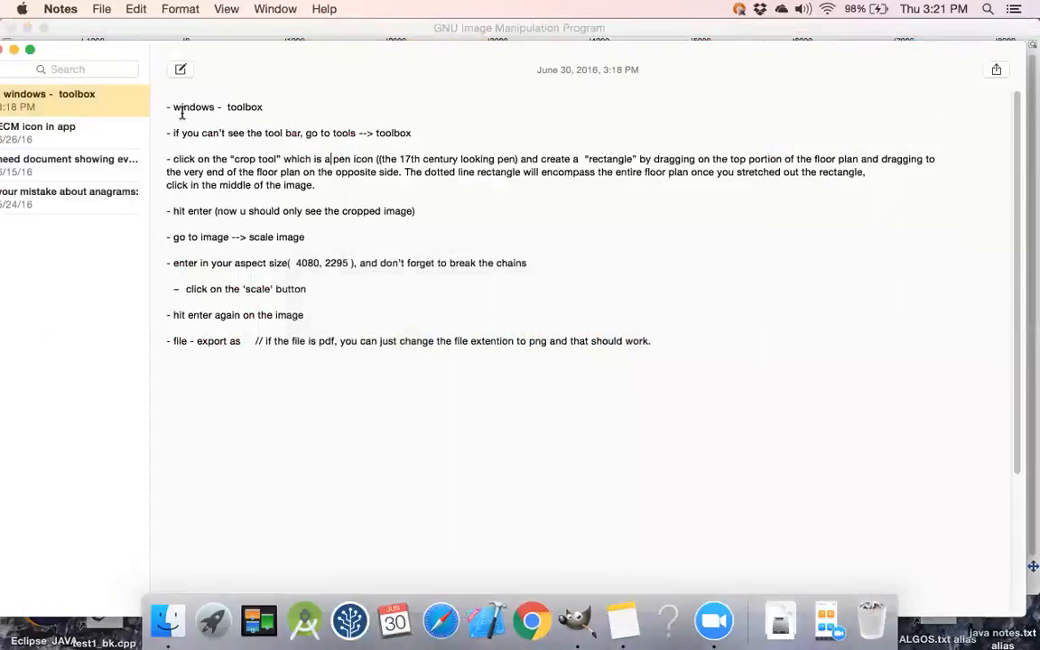
pyautogui.moveTo(160, 106); pyautogui.dragTo(263, 109)
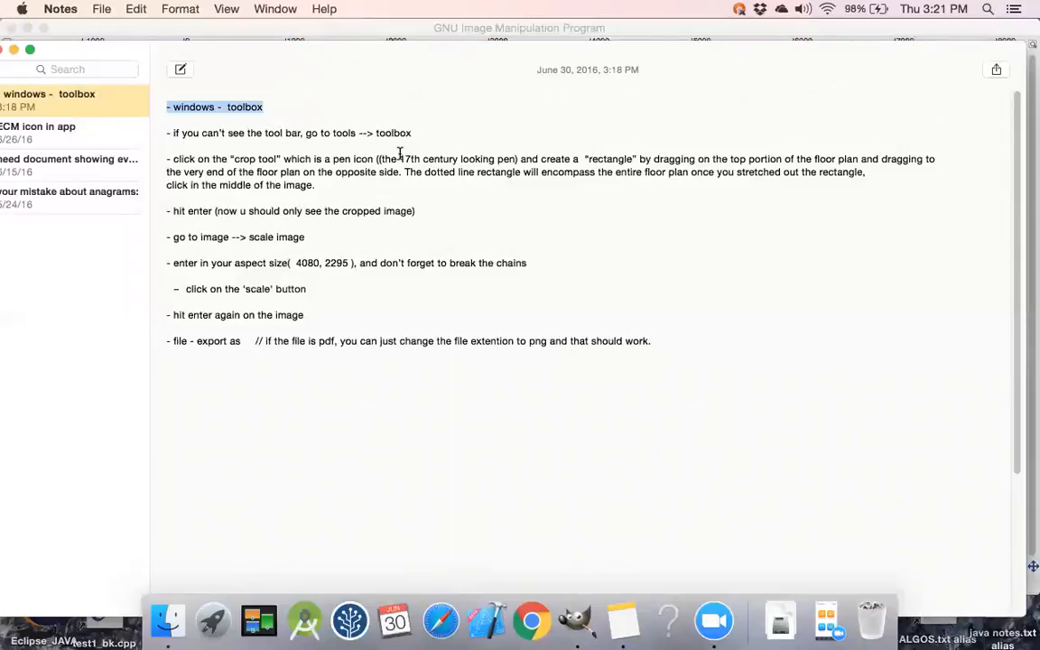
pyautogui.click(408, 133)
pyautogui.tripleClick(411, 122)
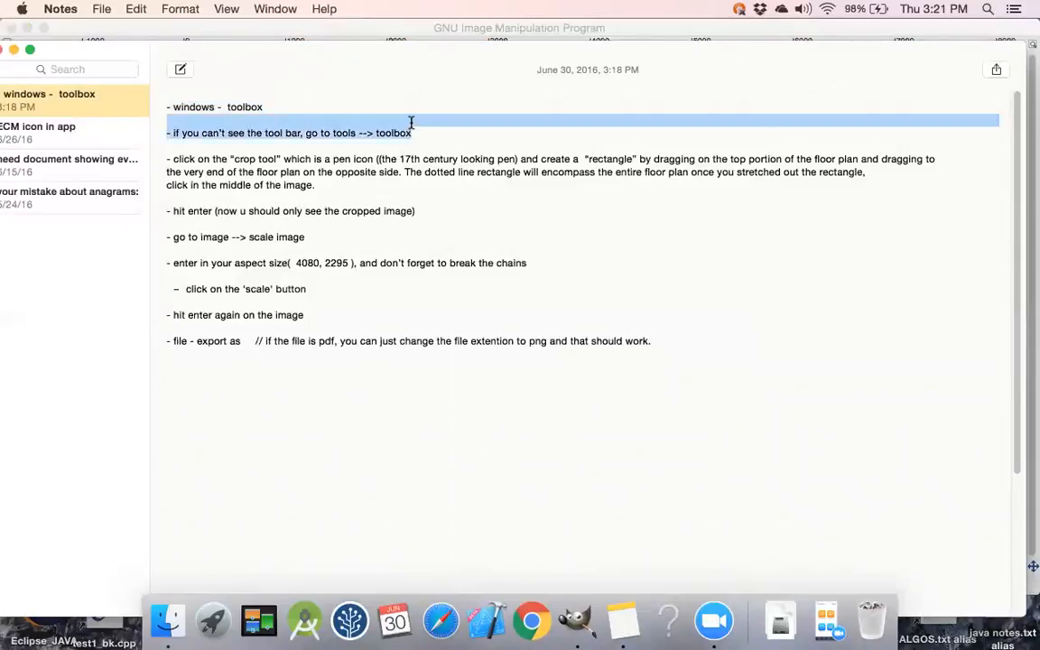
pyautogui.click(413, 123)
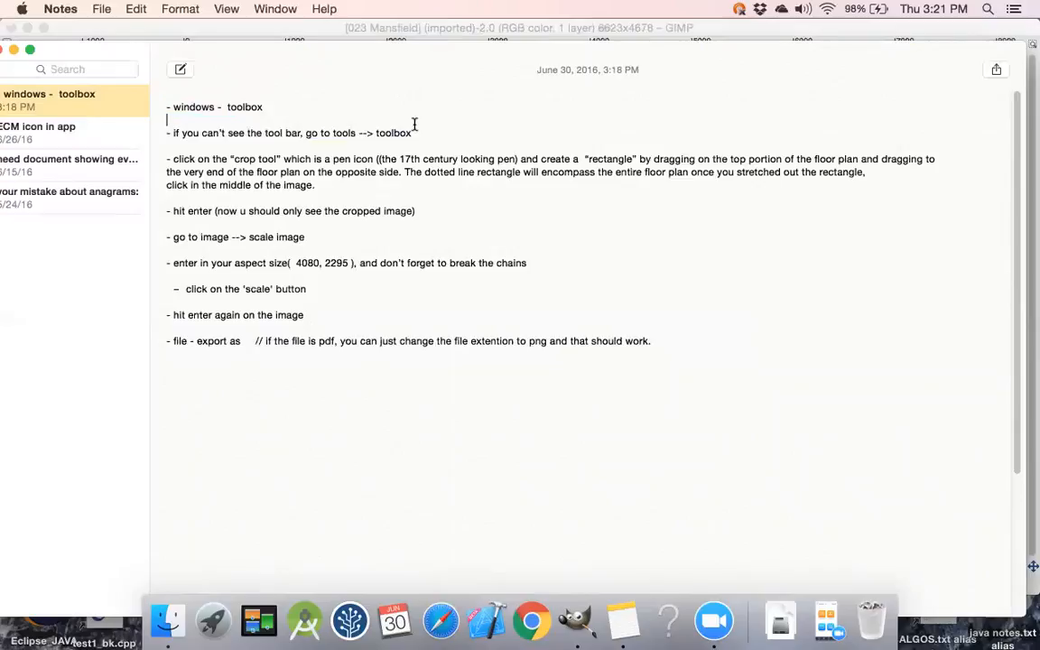
# Return to GIMP, bring up the Toolbox, and place it beside the floor plan image
pyautogui.press('super+Tab')
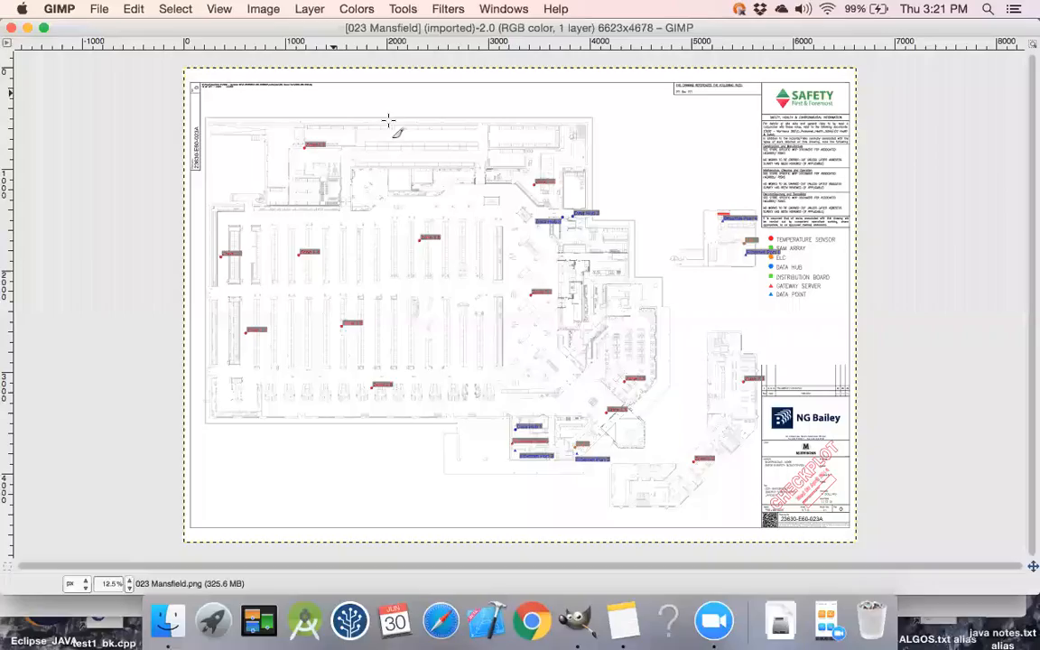
pyautogui.click(507, 13)
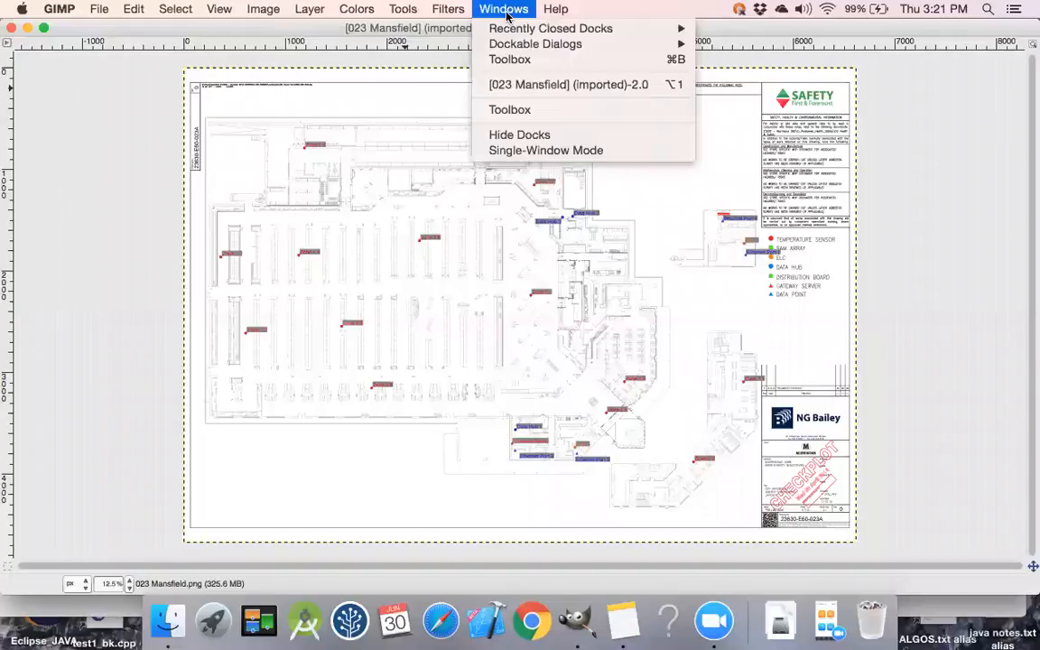
pyautogui.click(515, 109)
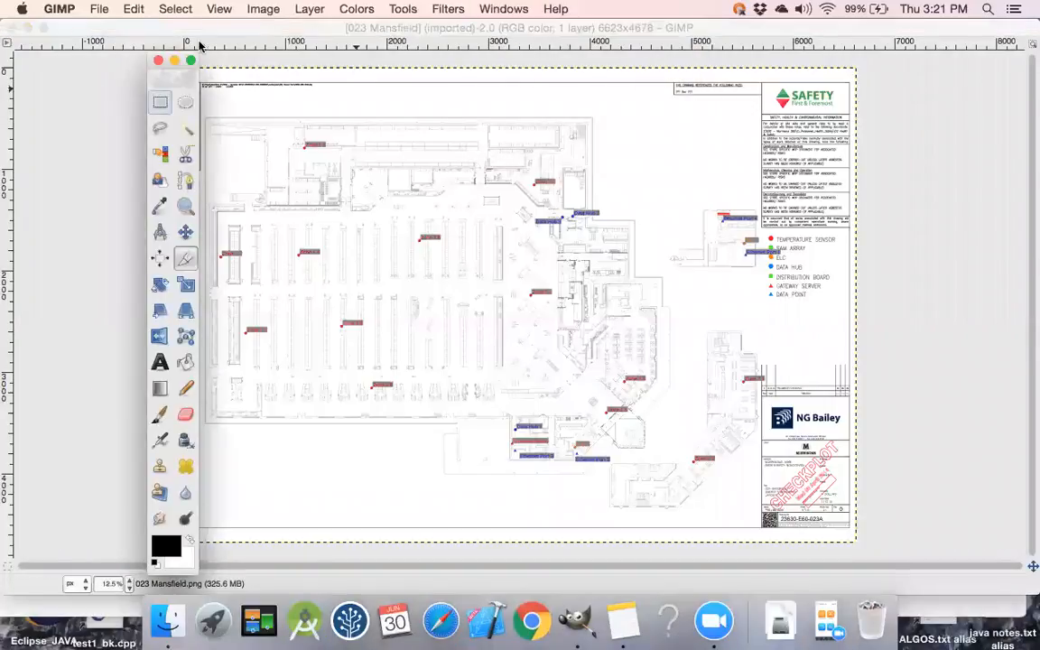
pyautogui.moveTo(144, 65); pyautogui.dragTo(53, 62)
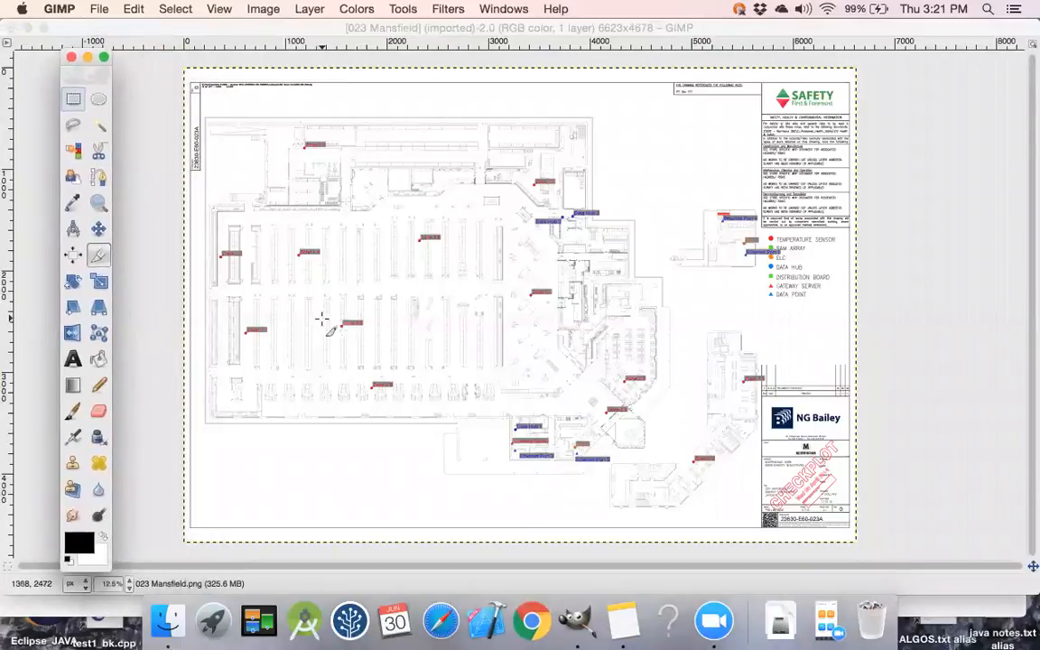
# Switch to Notes and read the instructions for cropping the floor plan with the crop tool
pyautogui.press('super+Tab')
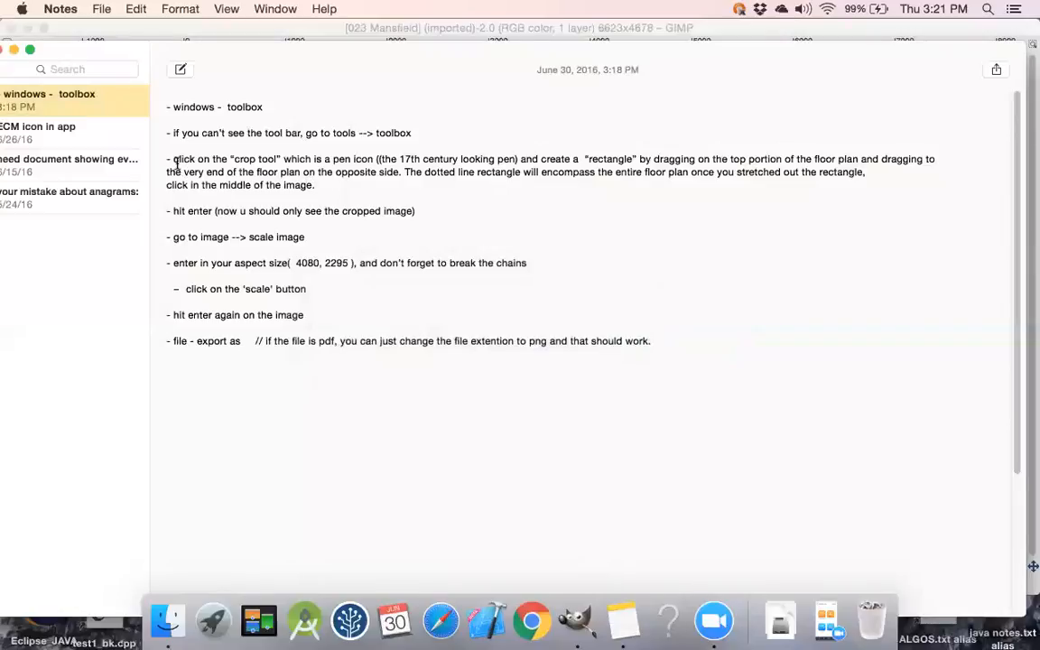
pyautogui.tripleClick(233, 161)
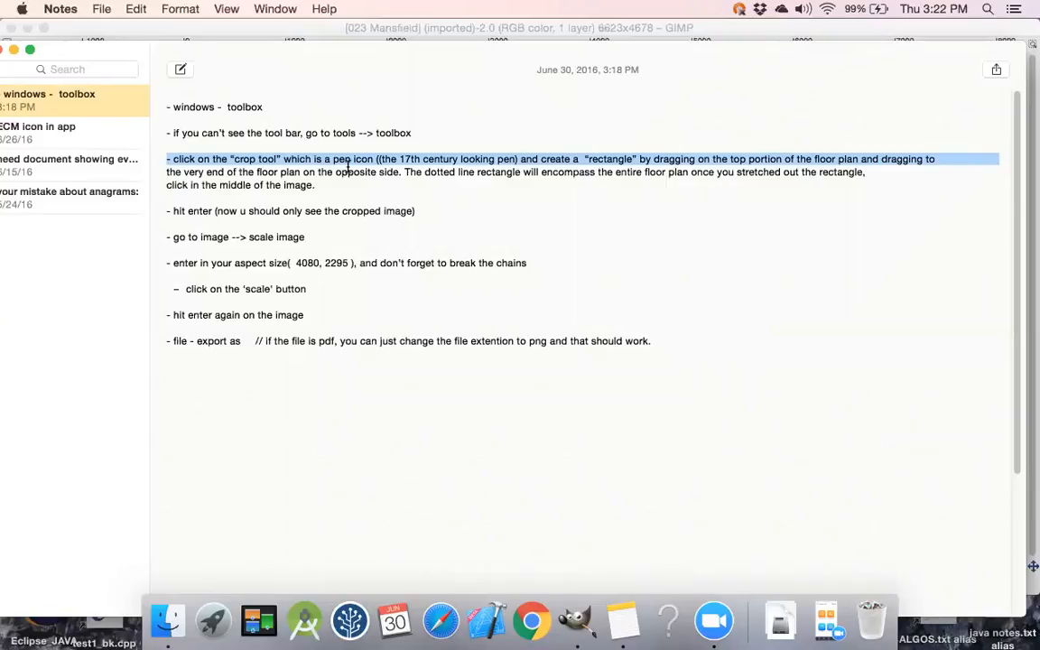
pyautogui.click(468, 197)
pyautogui.tripleClick(468, 207)
# Return to GIMP and crop the image with the Crop tool to the floor plan area, about 5488 × 3936 px, excluding the title block
pyautogui.press('super+Tab')
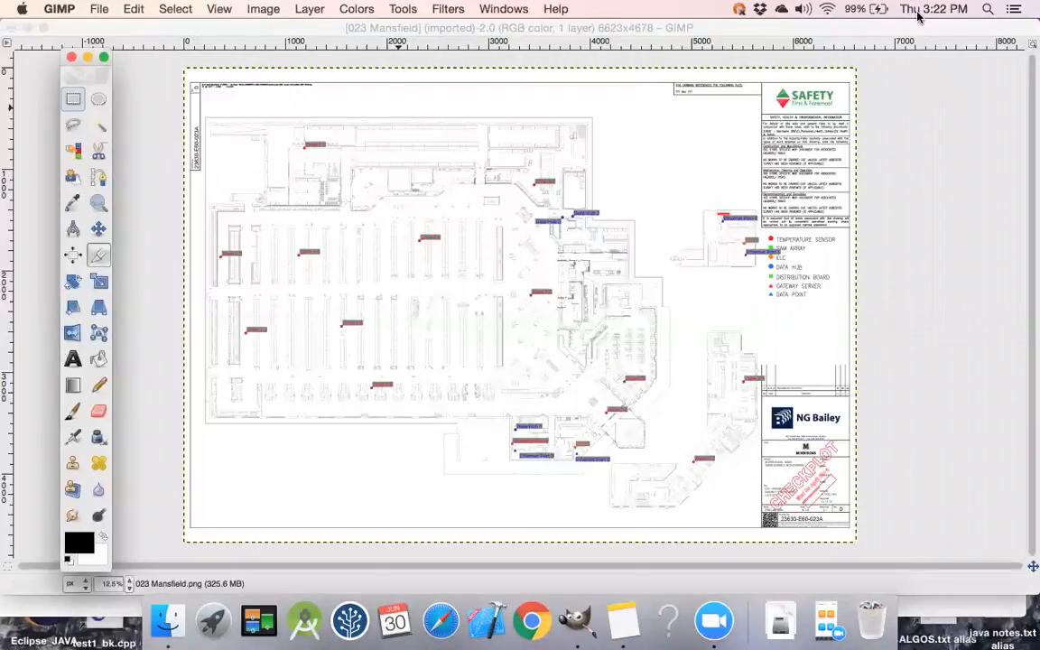
pyautogui.click(98, 255)
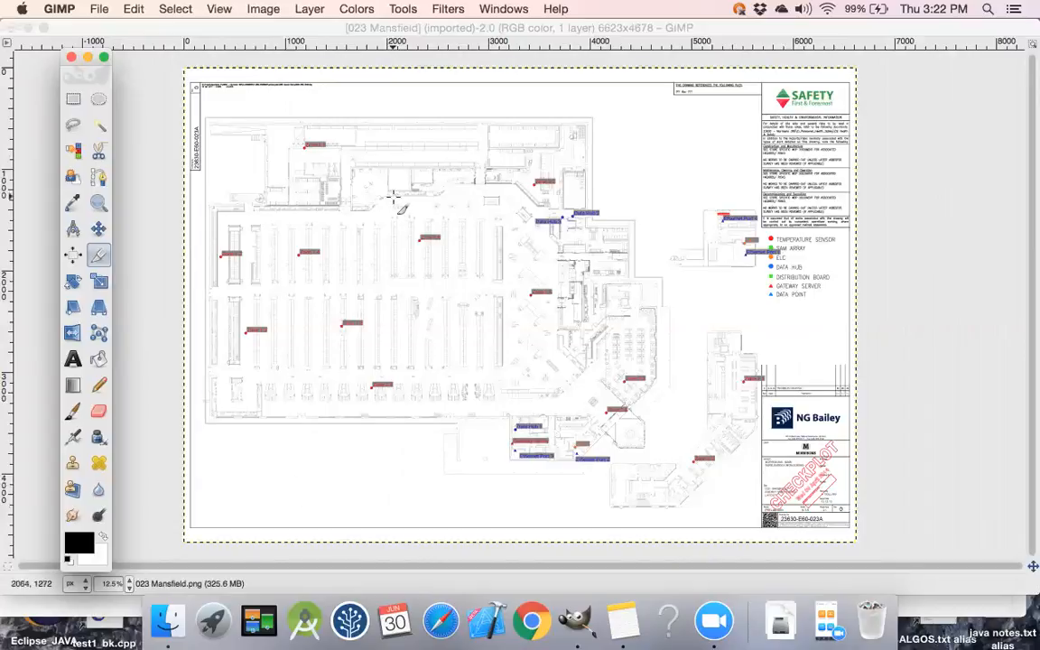
pyautogui.click(205, 121)
pyautogui.moveTo(207, 121)
pyautogui.mouseDown()
pyautogui.moveTo(279, 392)
pyautogui.moveTo(309, 425)
pyautogui.moveTo(386, 463)
pyautogui.moveTo(521, 489)
pyautogui.moveTo(688, 516)
pyautogui.moveTo(761, 513)
pyautogui.mouseUp()
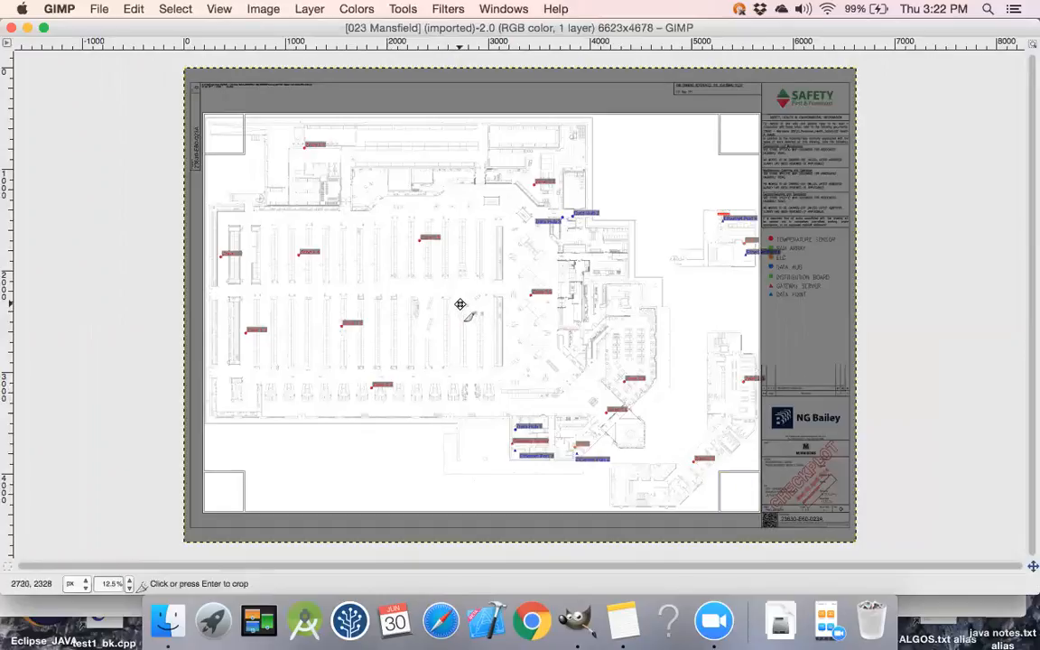
pyautogui.click(461, 305)
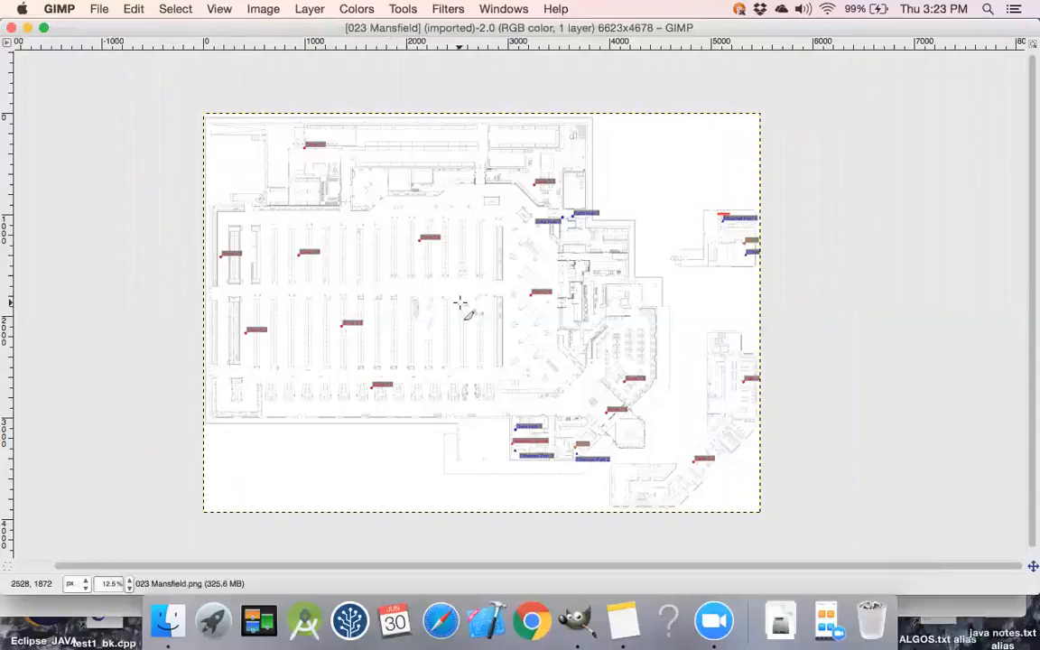
# Check the scaling instruction in Notes, and open the Scale Image settings for the cropped floor plan in GIMP
pyautogui.press('super+Tab')
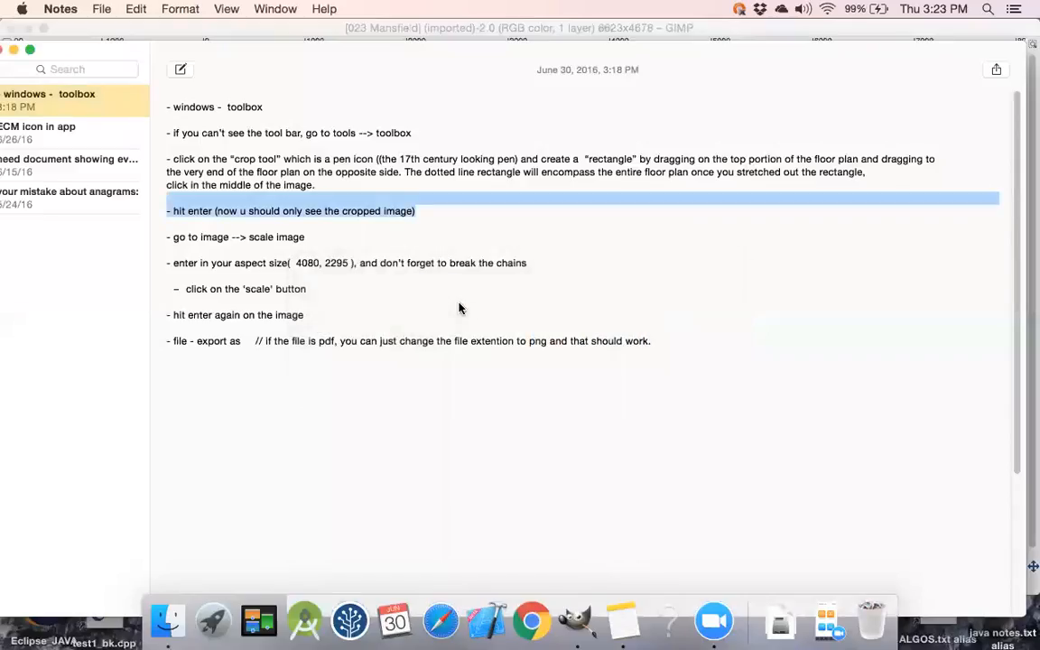
pyautogui.tripleClick(246, 237)
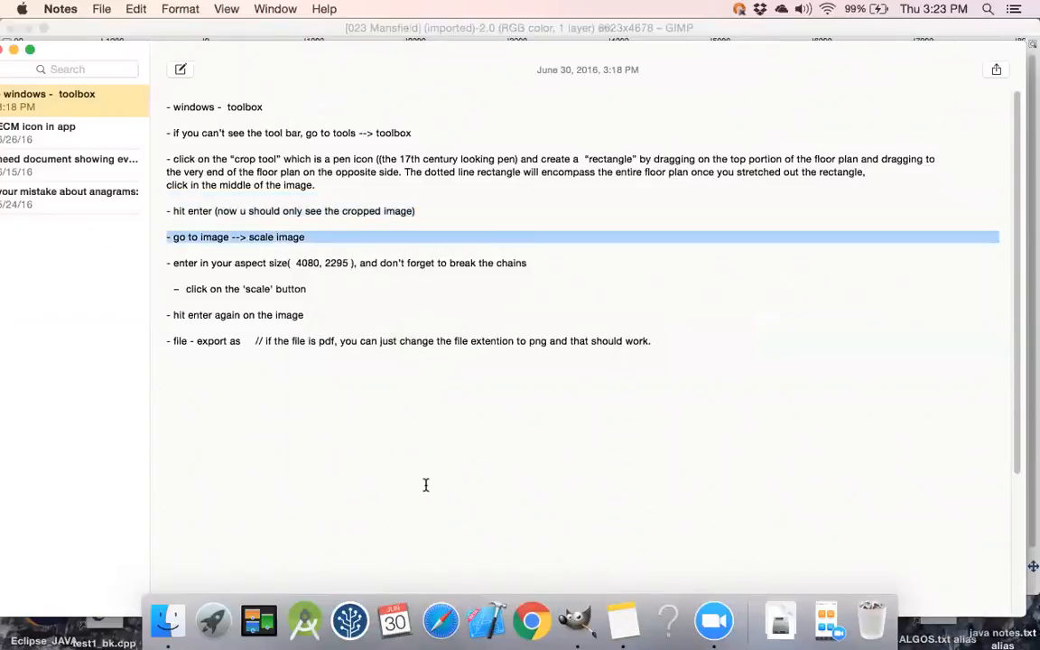
pyautogui.press('super+Tab')
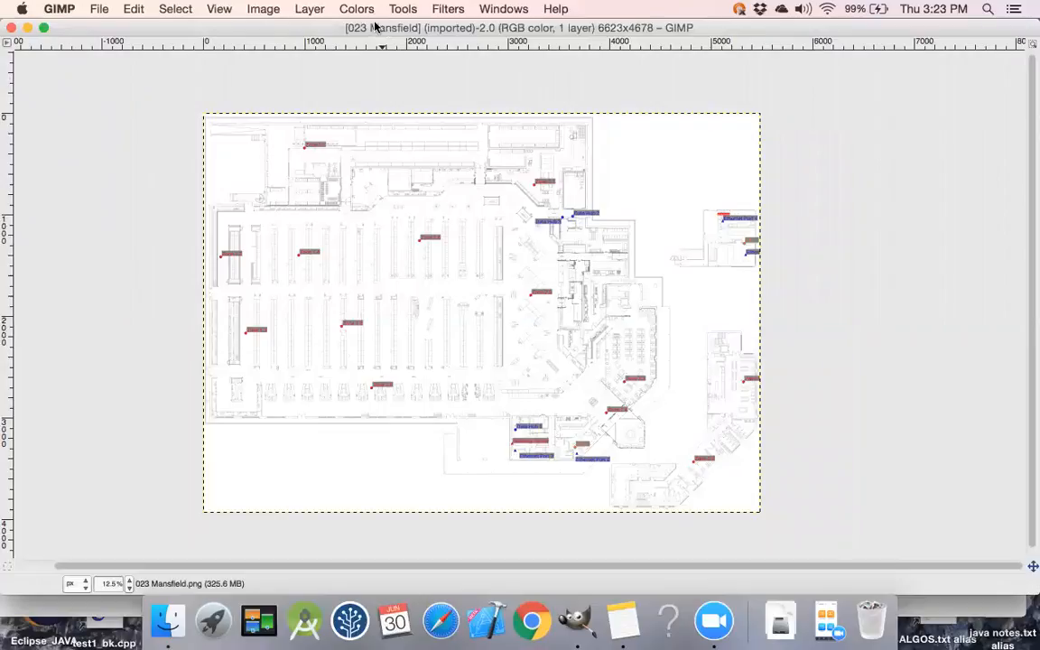
pyautogui.click(258, 11)
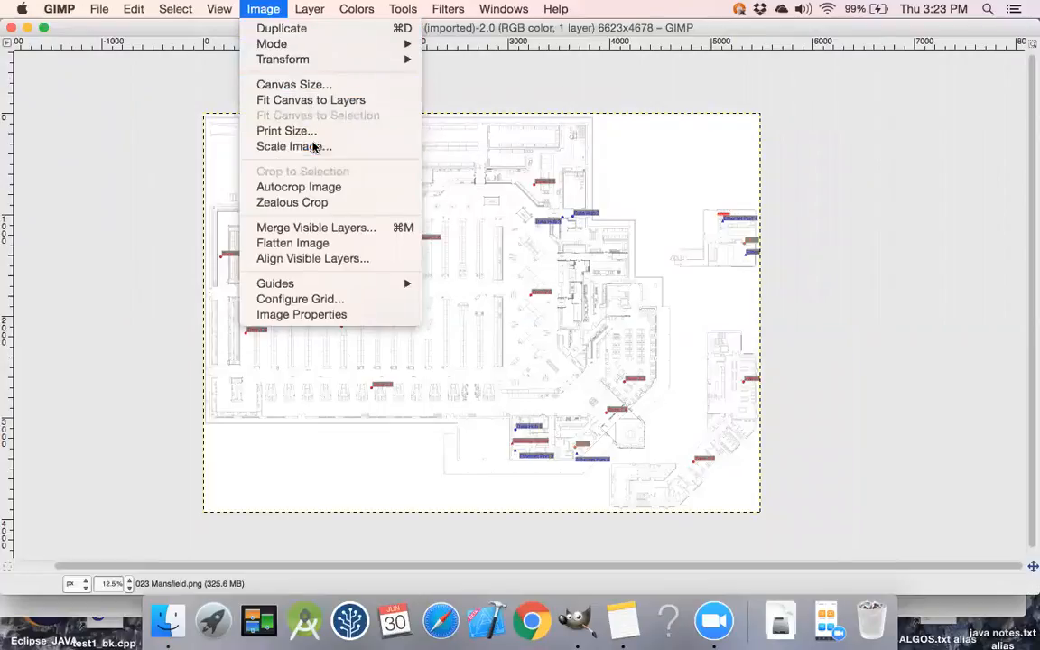
pyautogui.click(313, 145)
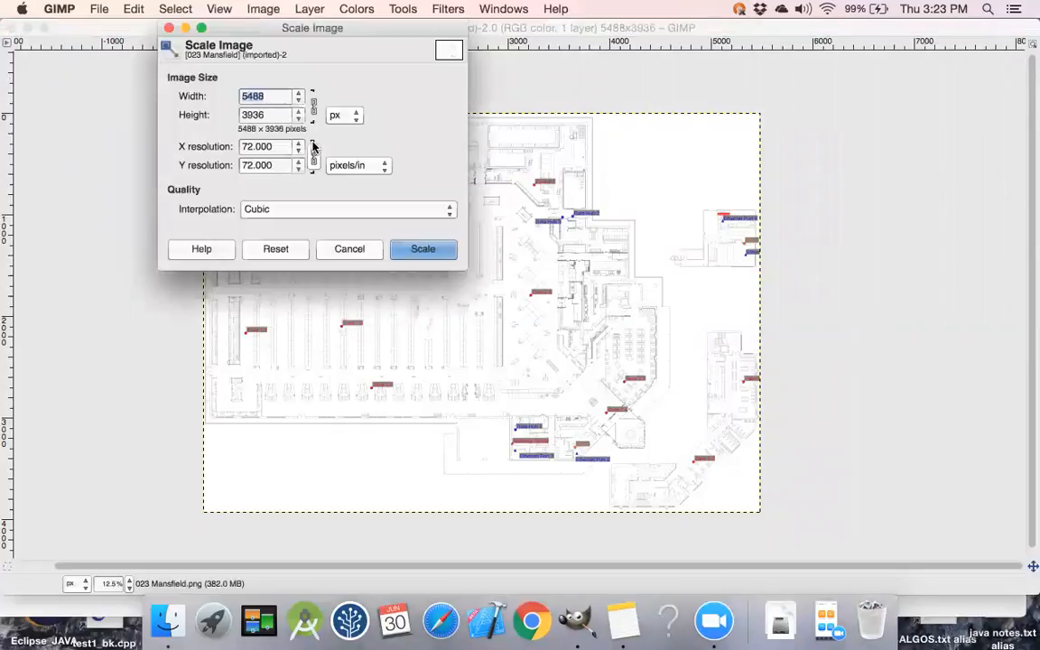
# Copy the width 4080 from the aspect size line in Notes and set it as the image width in GIMP's Scale Image settings
pyautogui.press('super+Tab')
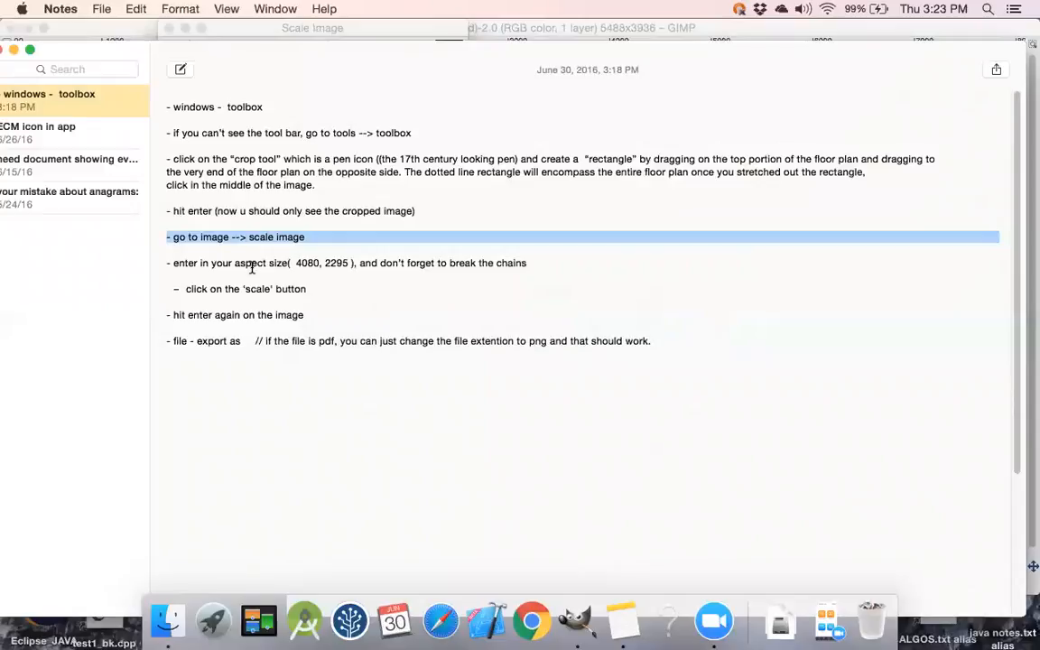
pyautogui.tripleClick(297, 263)
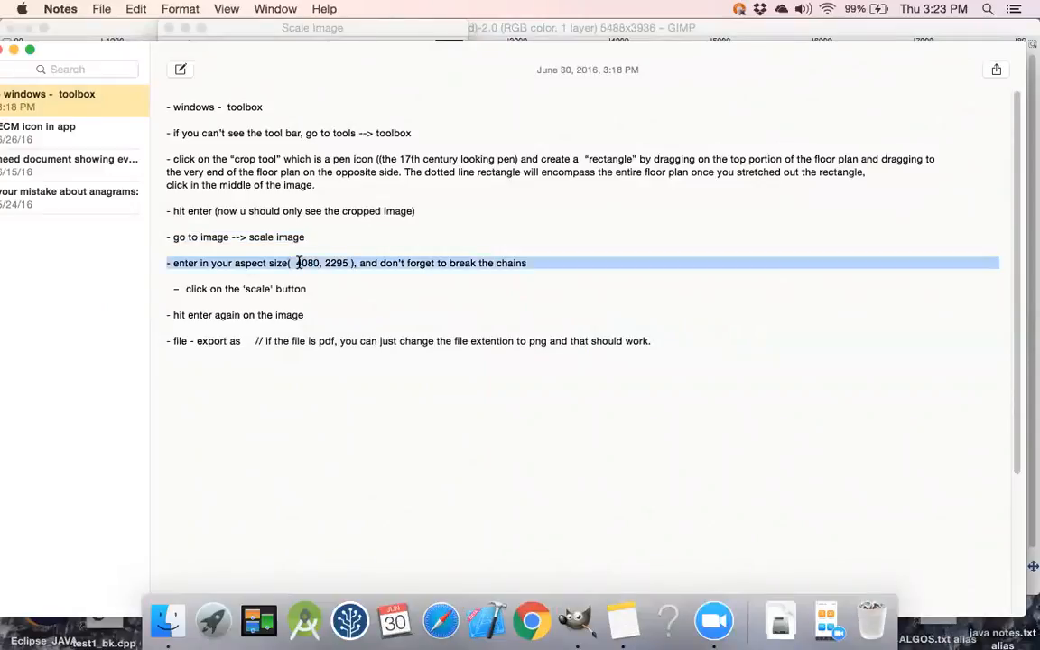
pyautogui.click(268, 249)
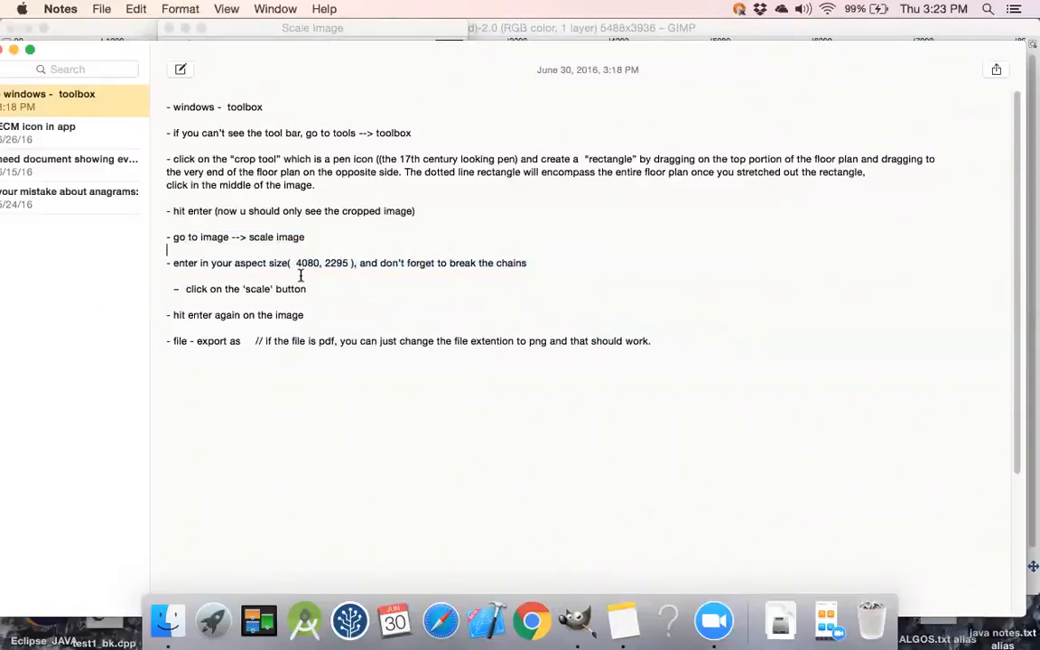
pyautogui.moveTo(295, 263); pyautogui.dragTo(318, 263)
pyautogui.press('super+c')
pyautogui.rightClick(314, 267)
pyautogui.click(341, 326)
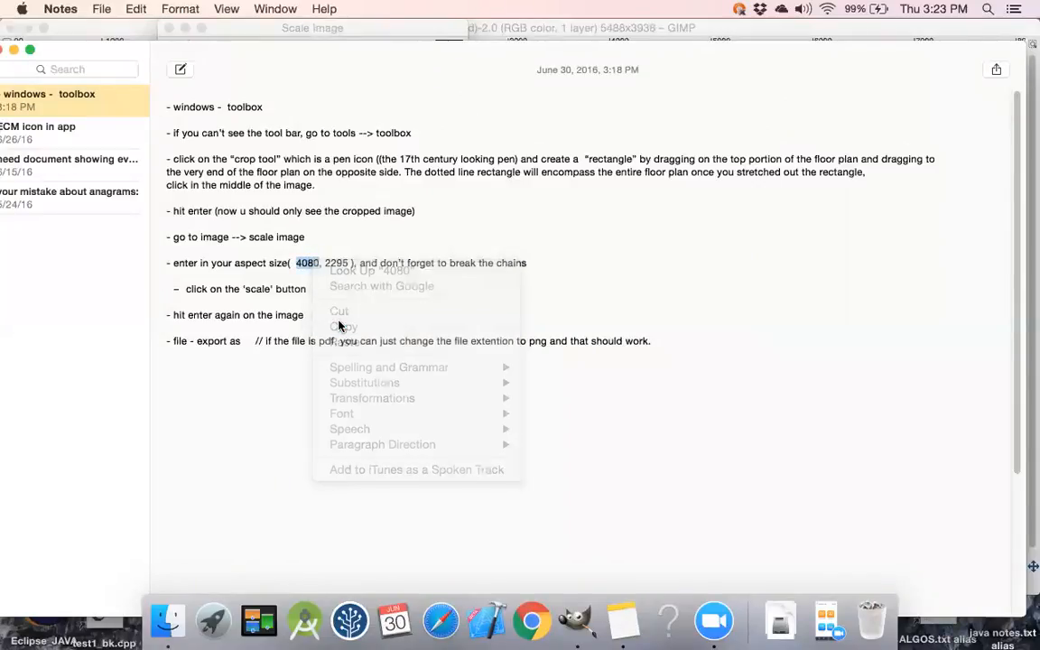
pyautogui.press('super+Tab')
pyautogui.doubleClick(296, 96)
pyautogui.press('super+v')
# Look up the height in the Notes aspect size line and set the image height to 2295 px in GIMP's Scale Image settings
pyautogui.press('super+Tab')
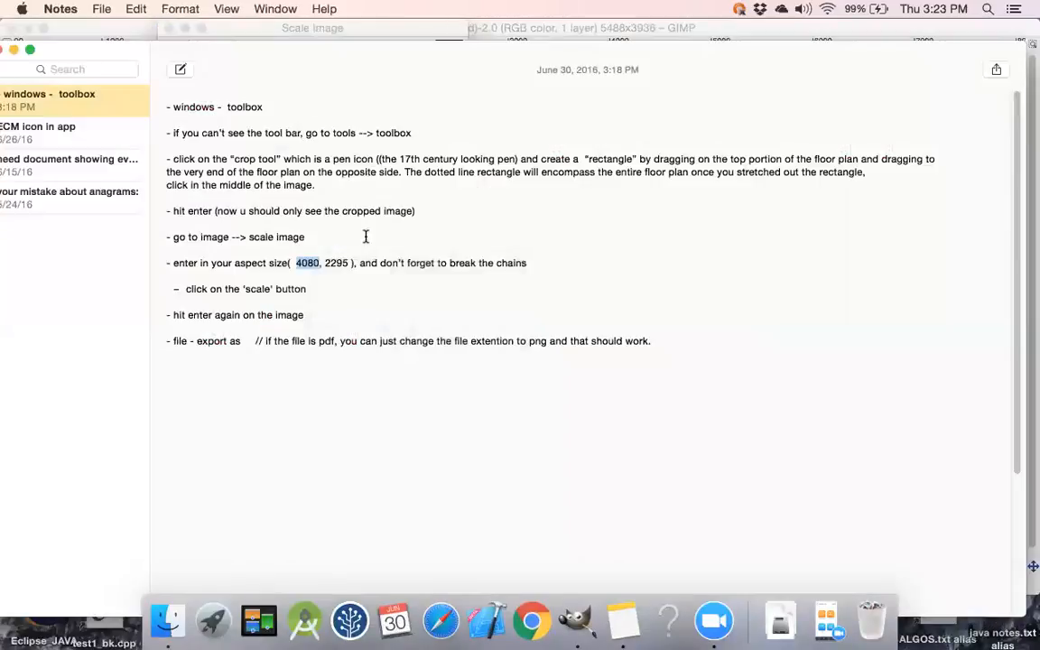
pyautogui.doubleClick(336, 263)
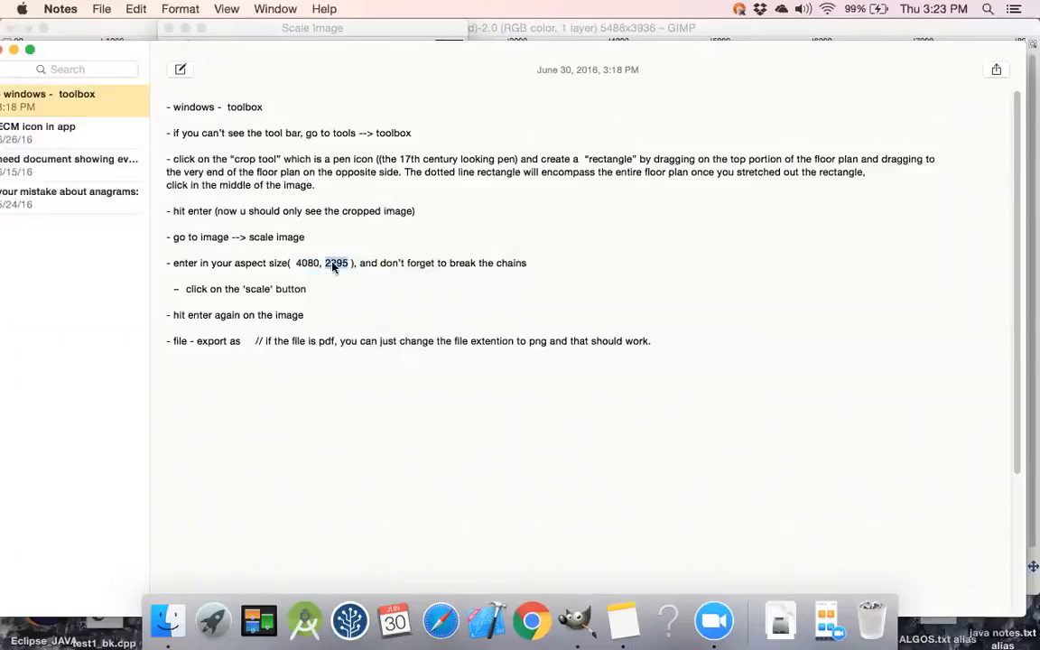
pyautogui.press('super+Tab')
pyautogui.doubleClick(277, 114)
pyautogui.write('2295')
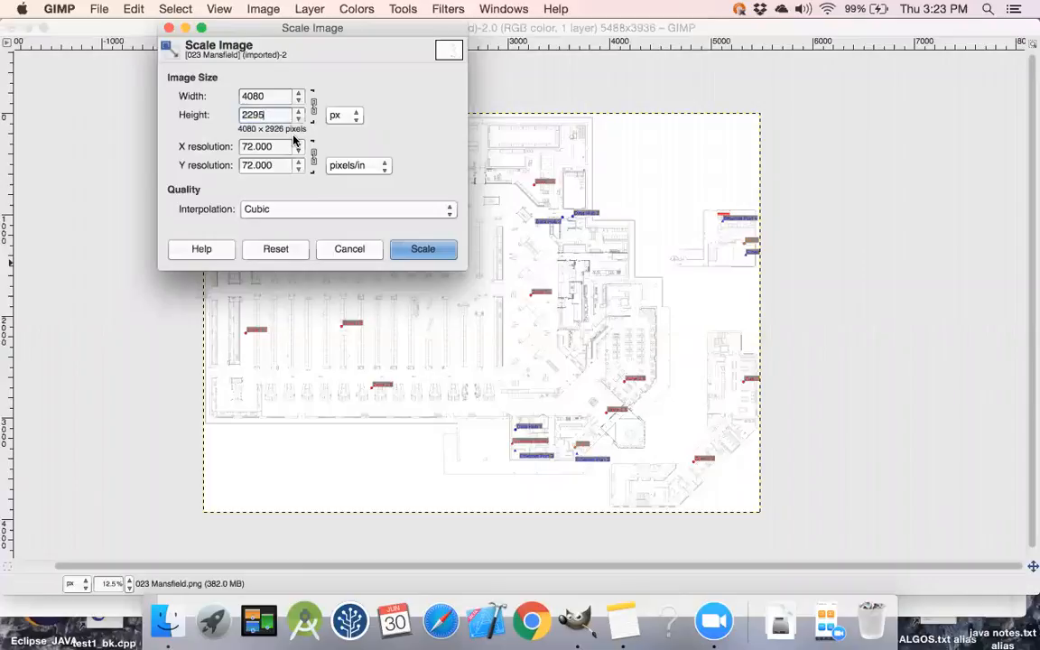
# Check the instruction in Notes about breaking the chains, and unlink width from height in GIMP's Scale Image settings
pyautogui.press('super+Tab')
pyautogui.moveTo(353, 263); pyautogui.dragTo(532, 264)
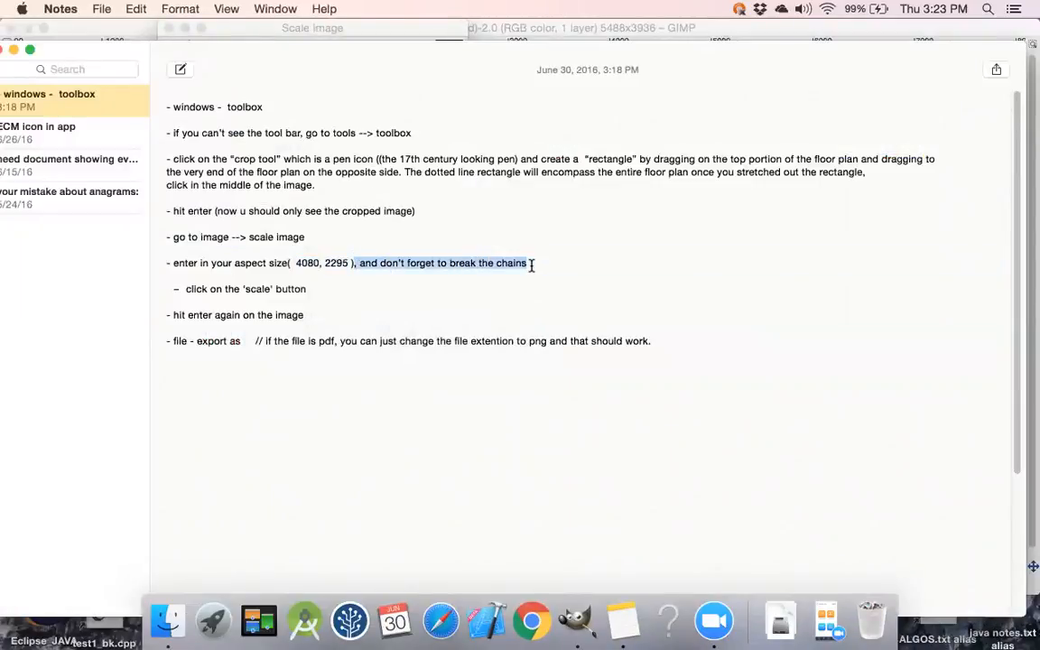
pyautogui.press('super+Tab')
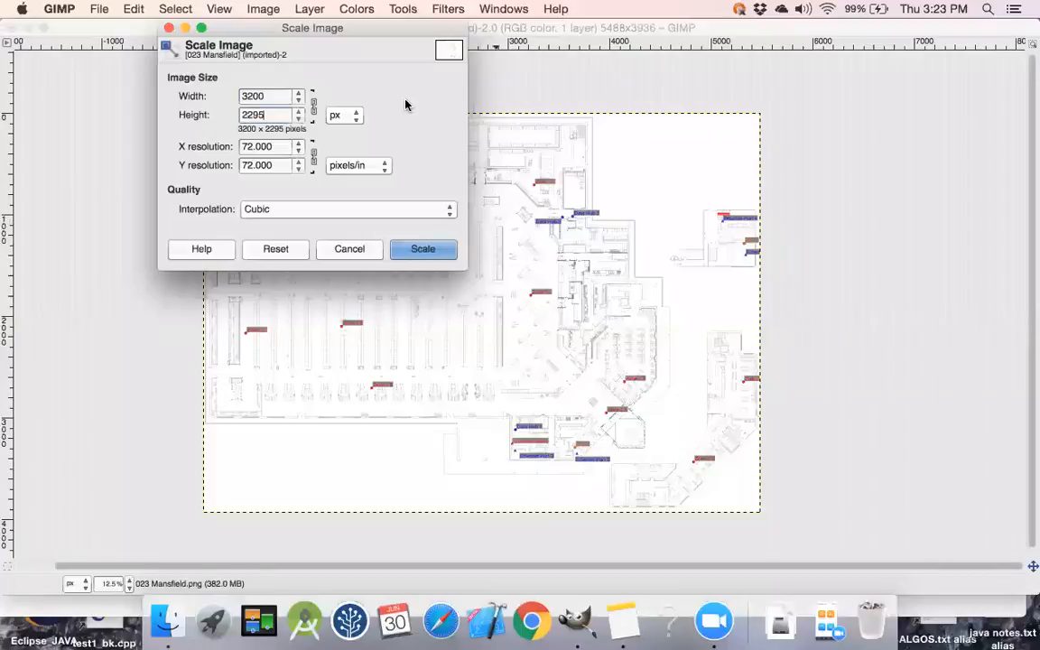
pyautogui.click(315, 109)
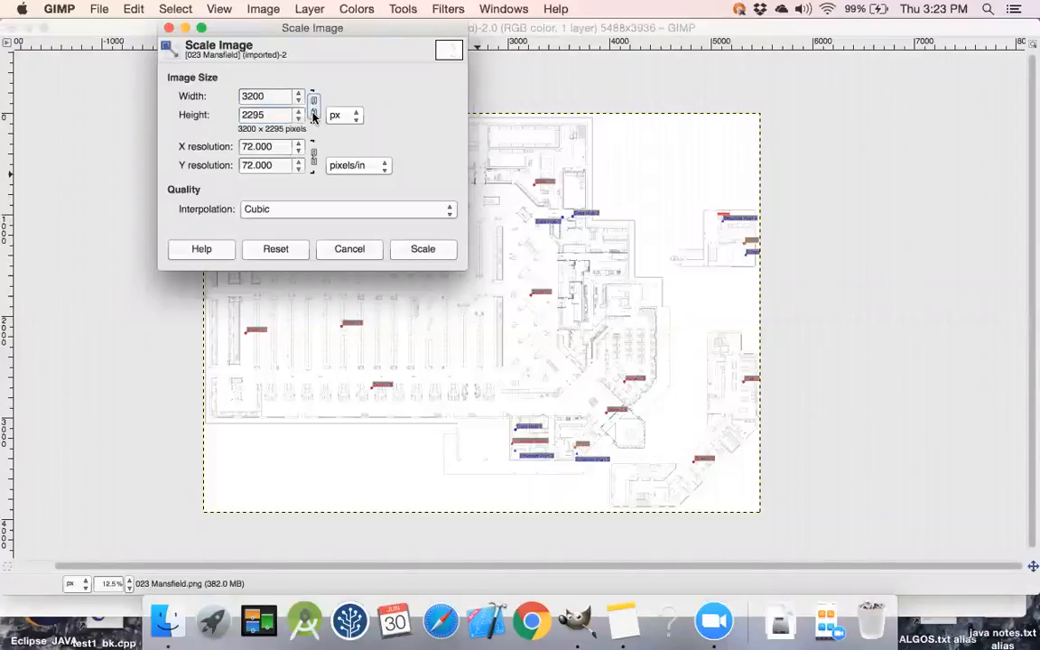
# Check the scale instruction in Notes, and scale the floor plan to 3200 × 2295 px in GIMP
pyautogui.press('super+Tab')
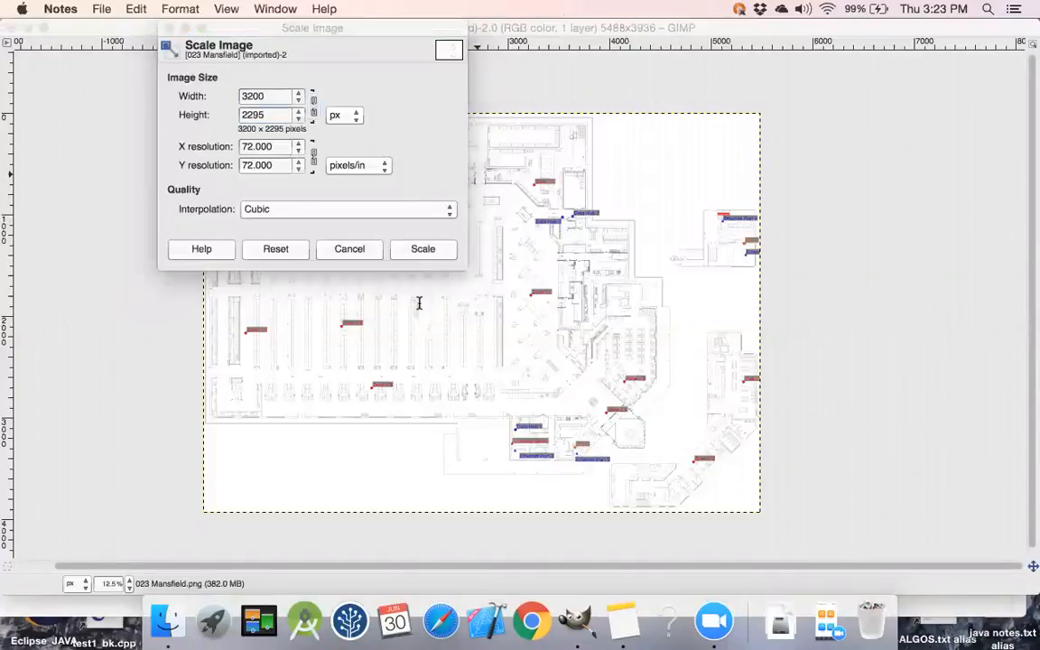
pyautogui.doubleClick(315, 299)
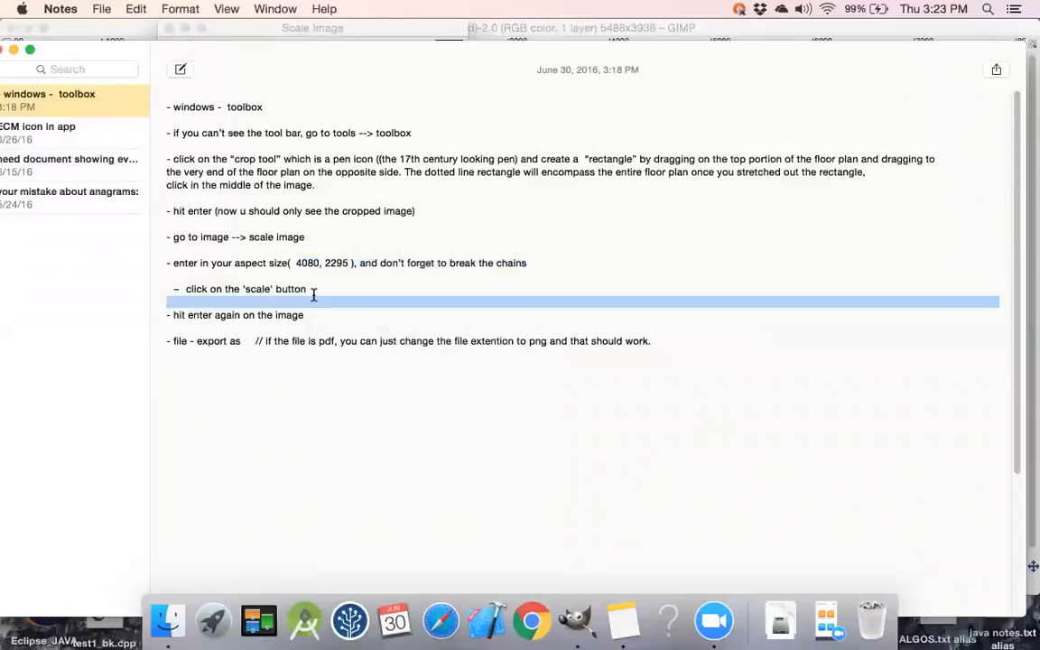
pyautogui.tripleClick(314, 289)
pyautogui.press('super+Tab')
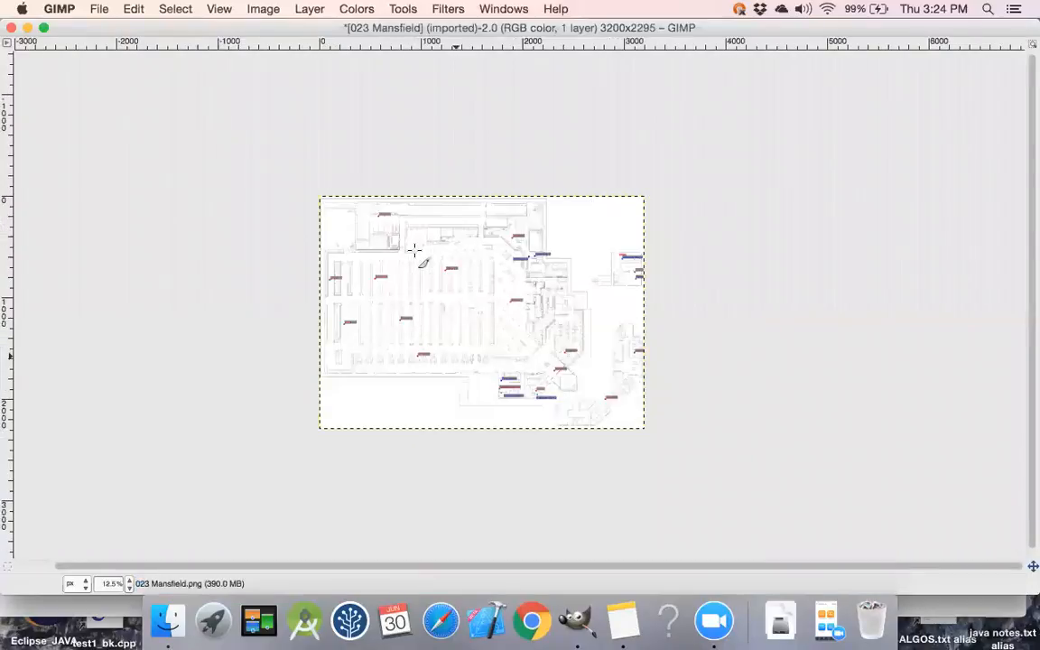
# Read the Notes line about confirming again on the image, and return to the scaled floor plan in GIMP
pyautogui.press('super+Tab')
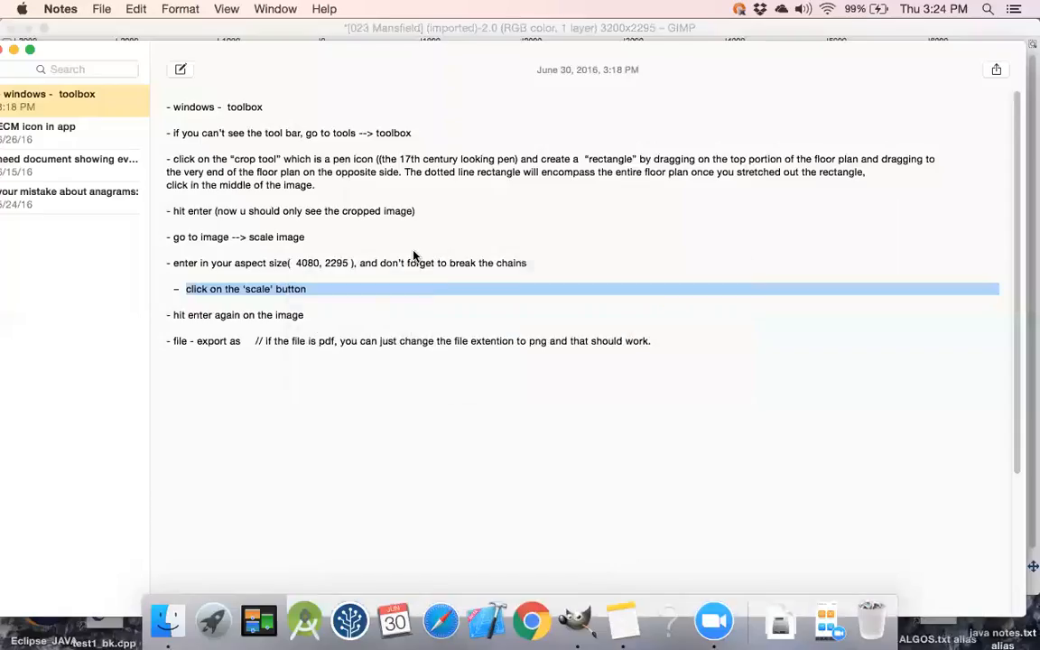
pyautogui.tripleClick(263, 314)
pyautogui.press('super+Tab')
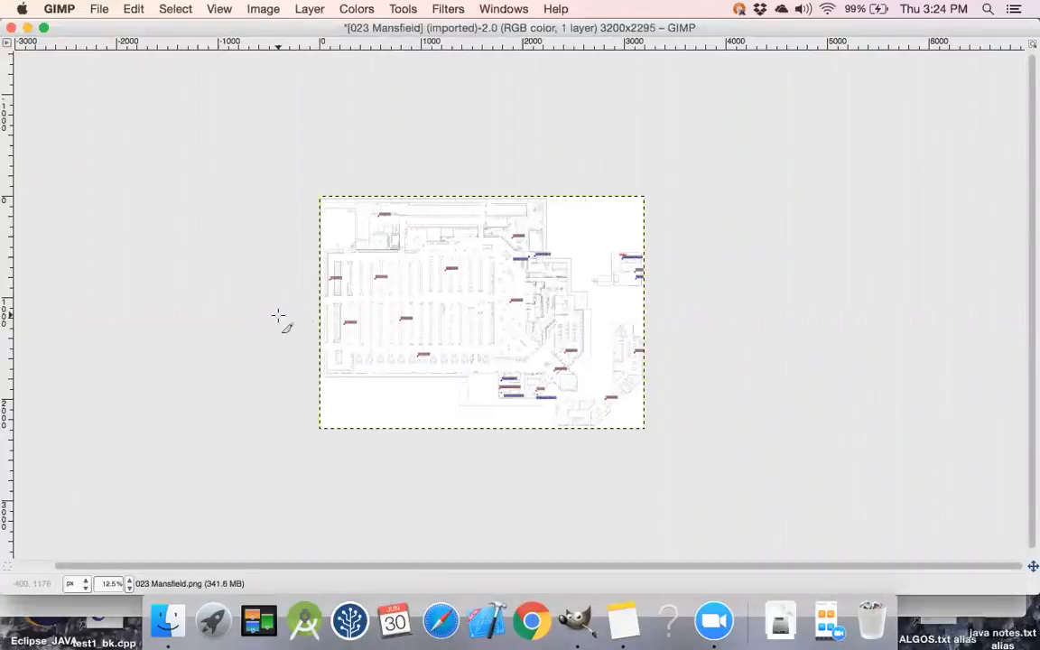
# Look up the export instruction in Notes, and open the Export As settings for the scaled floor plan in GIMP
pyautogui.press('super+Tab')
pyautogui.moveTo(172, 341); pyautogui.dragTo(241, 341)
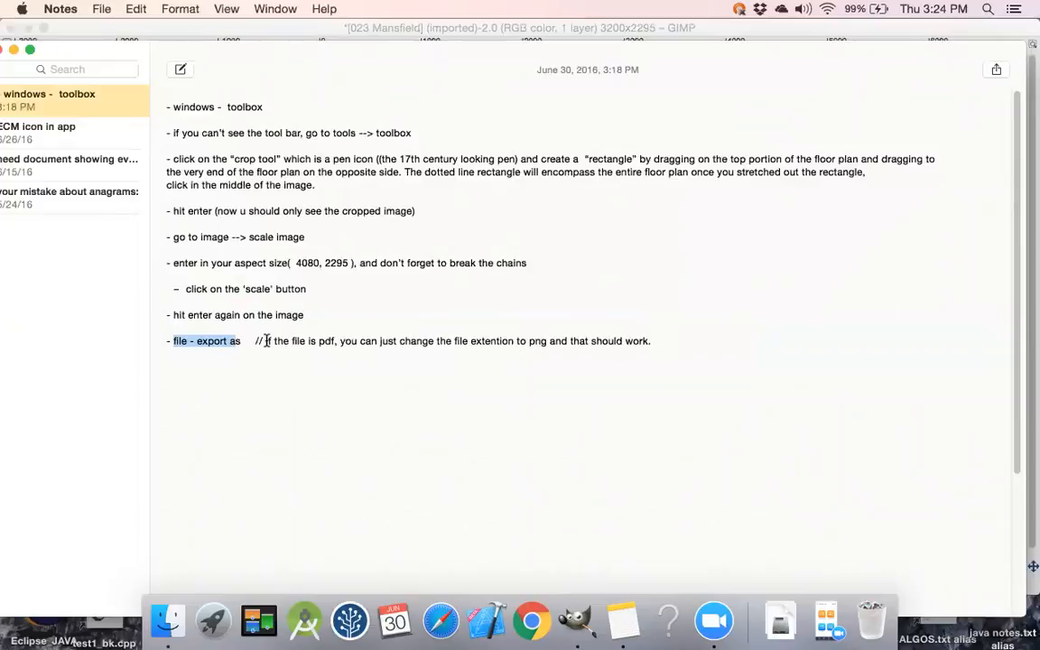
pyautogui.press('super+Tab')
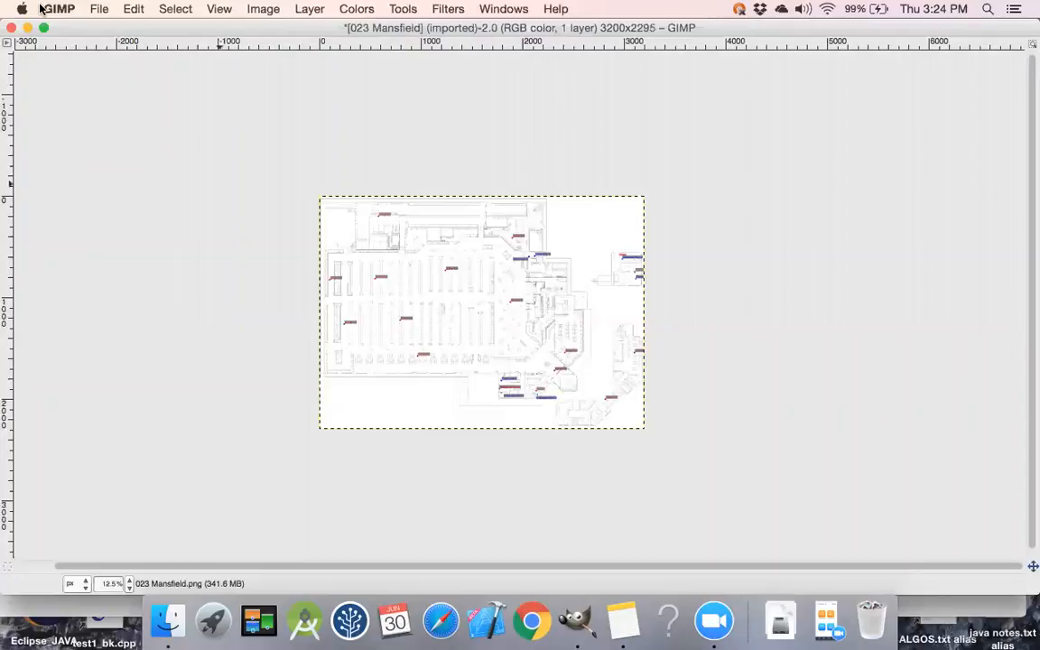
pyautogui.click(98, 11)
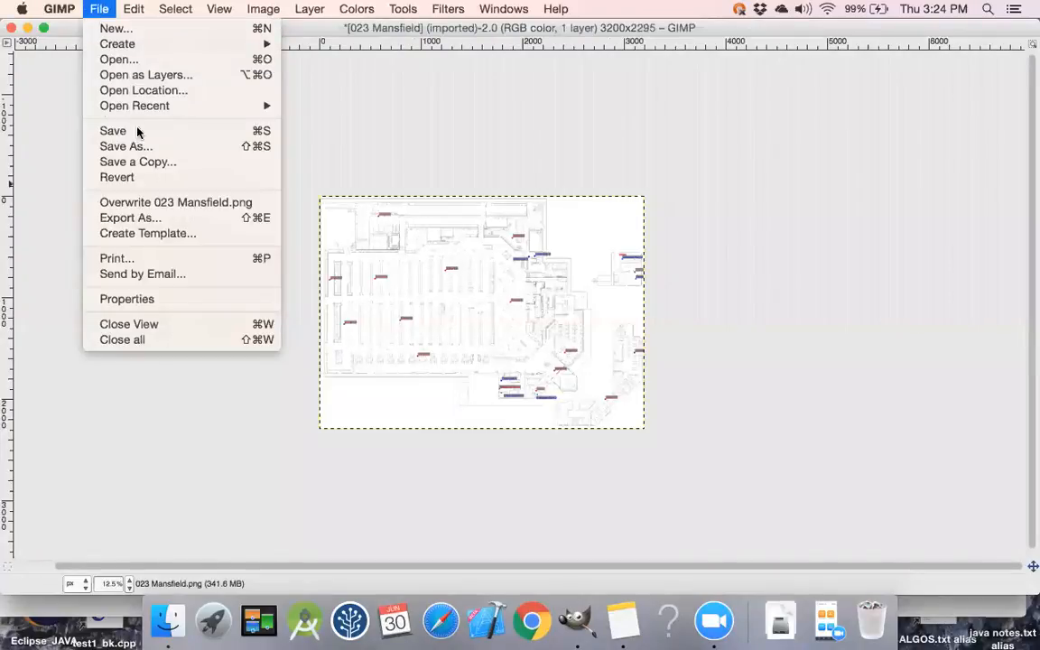
pyautogui.click(140, 219)
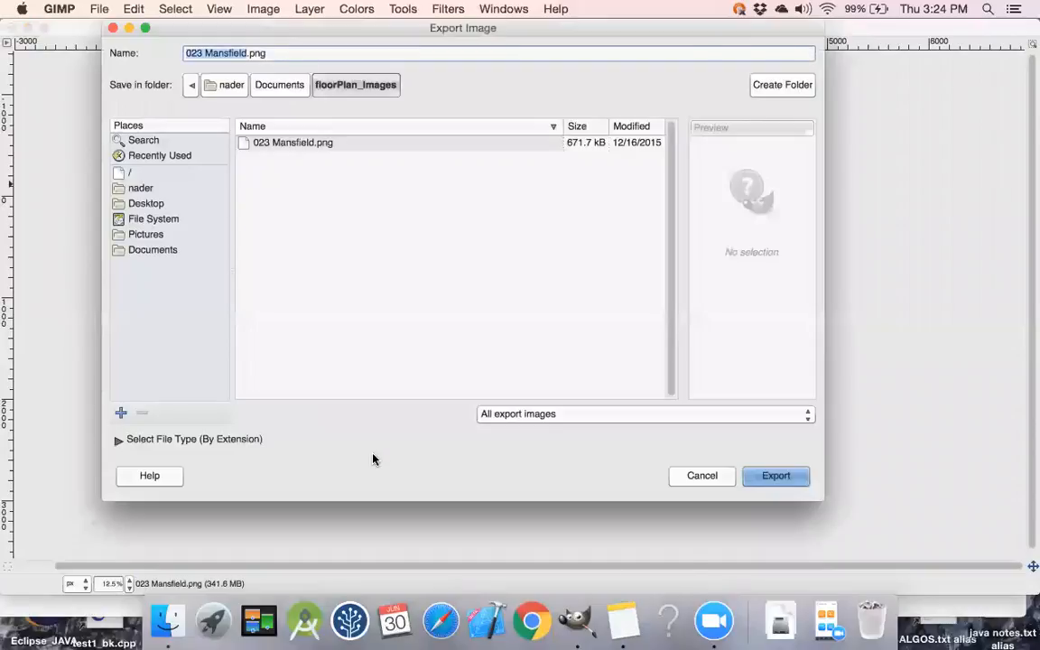
# Export the floor plan as 023 Mansfield_cropped.png to the floorPlan_Images folder, keeping the offered PNG options
pyautogui.click(246, 53)
pyautogui.write('_cropped')
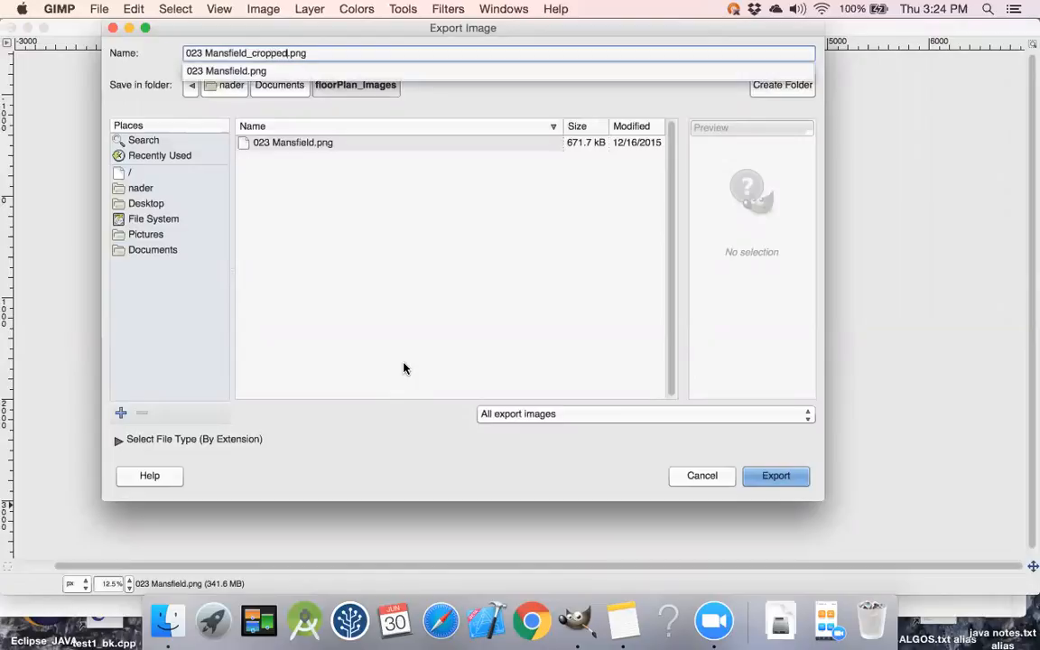
pyautogui.click(769, 483)
pyautogui.click(768, 483)
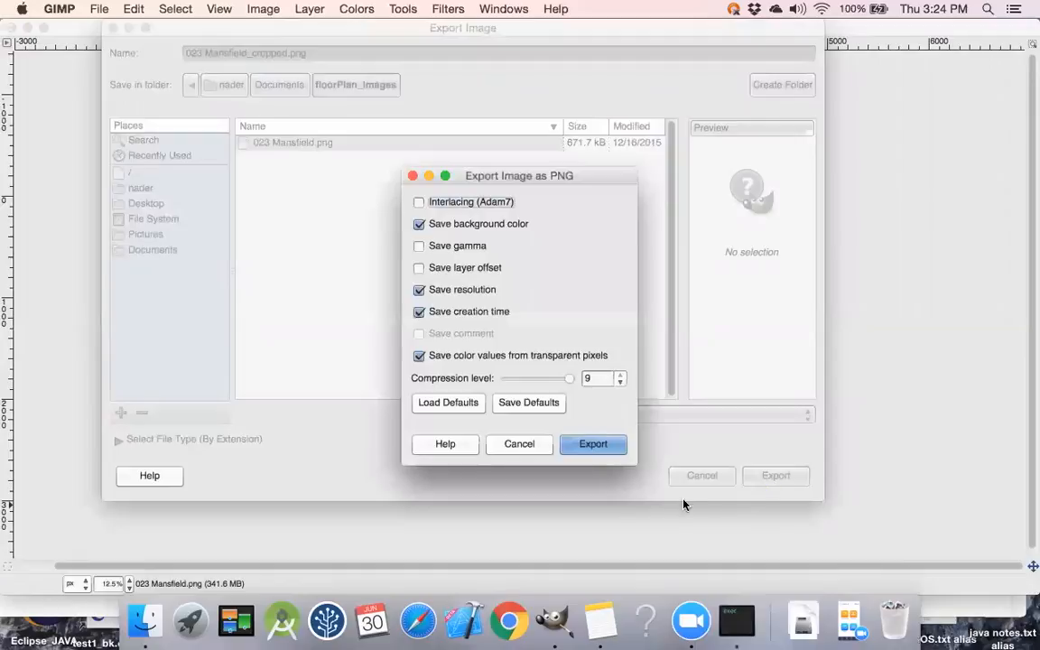
pyautogui.click(603, 451)
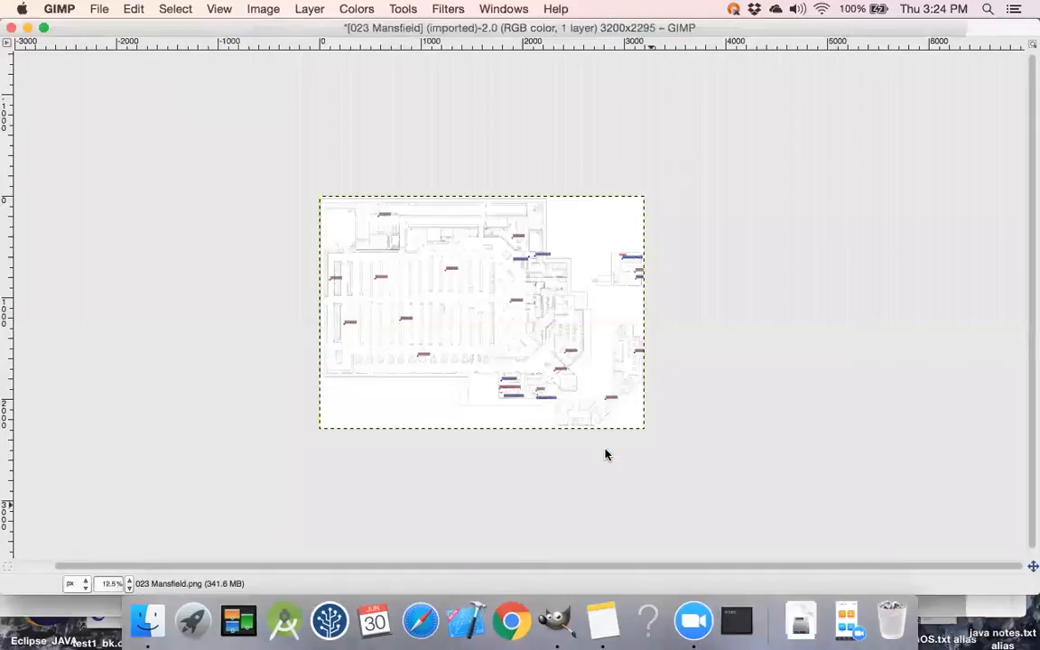
# Switch to Finder and open 023 Mansfield_cropped.png from the floorPlan_Images folder in Preview to inspect the exported floor plan
pyautogui.click(167, 620)
pyautogui.moveTo(635, 192); pyautogui.dragTo(178, 110)
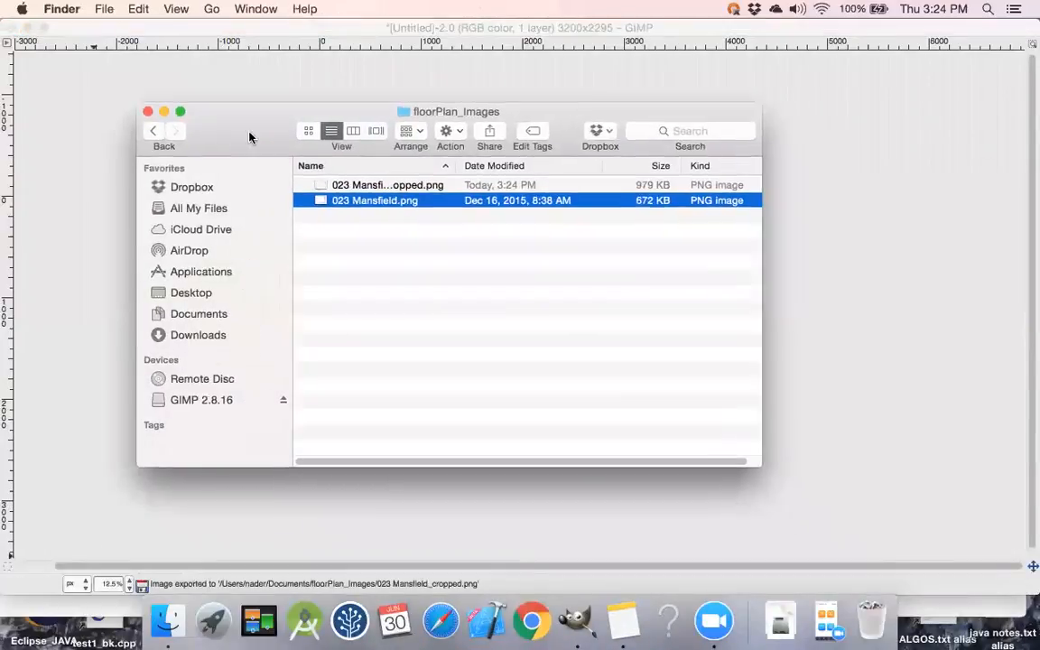
pyautogui.doubleClick(308, 186)
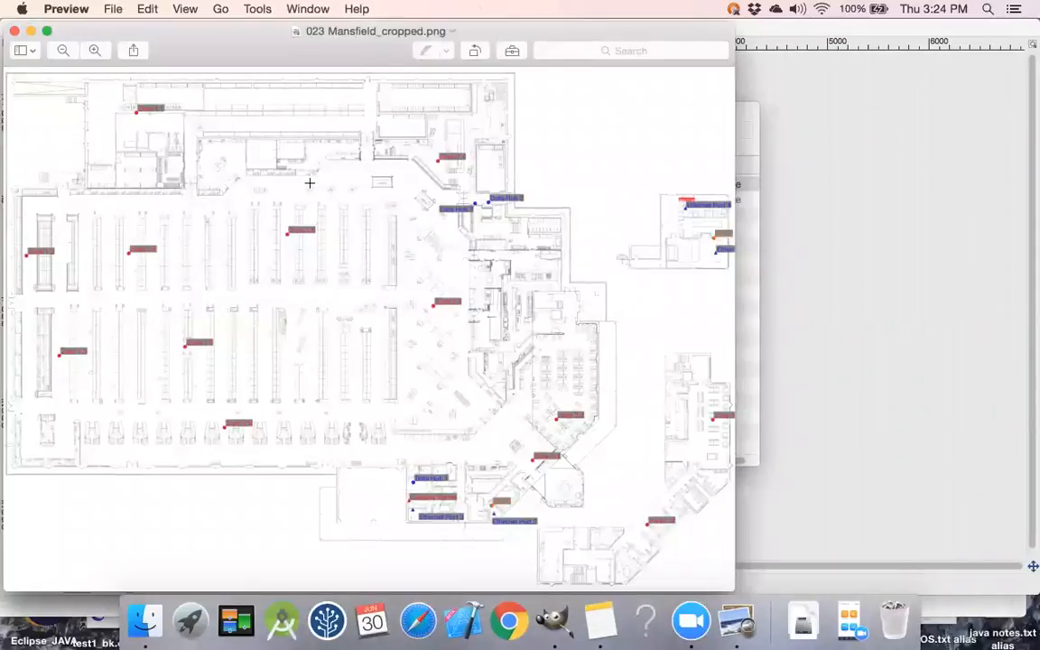
pyautogui.moveTo(232, 37); pyautogui.dragTo(437, 84)
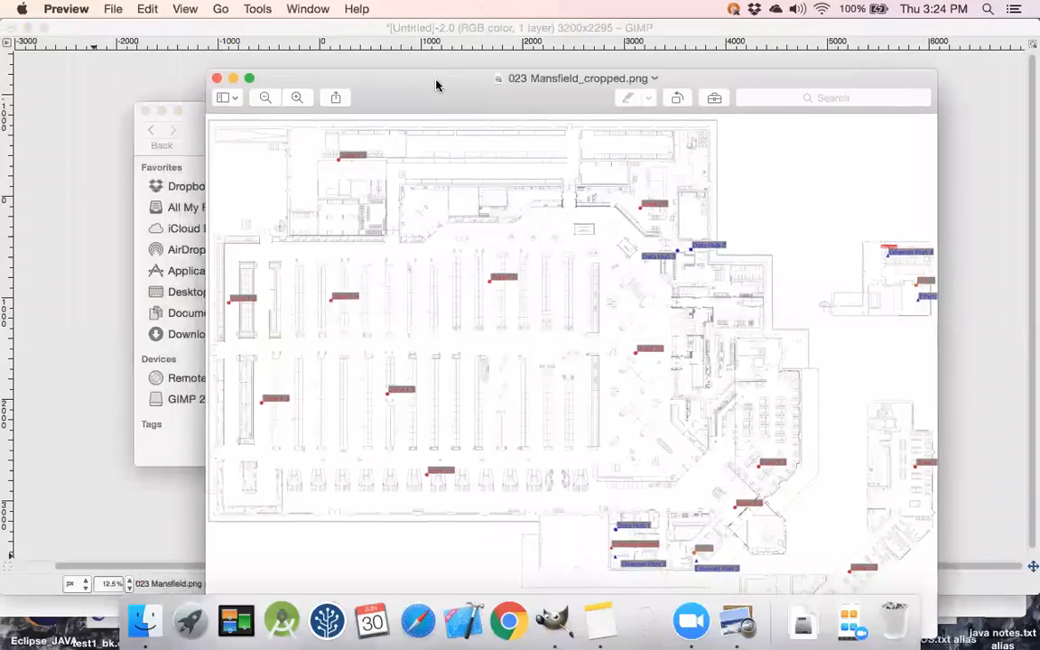
# Minimize the GIMP window, reposition the Preview window to view the cropped plan, and bring the floorPlan_Images folder to the front
pyautogui.click(27, 28)
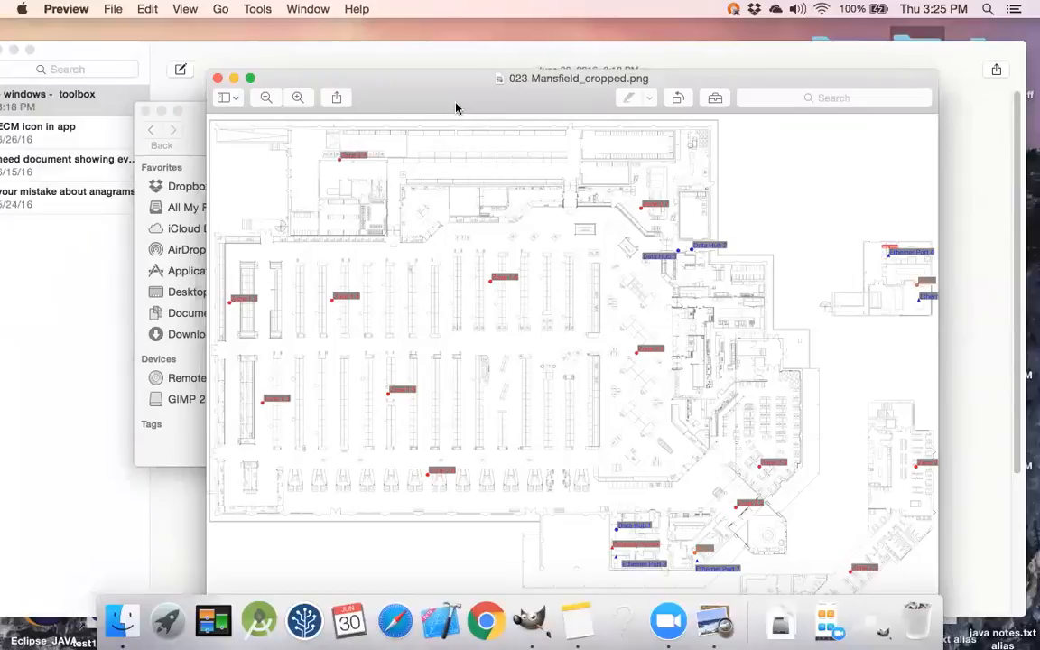
pyautogui.moveTo(458, 107); pyautogui.dragTo(430, 84)
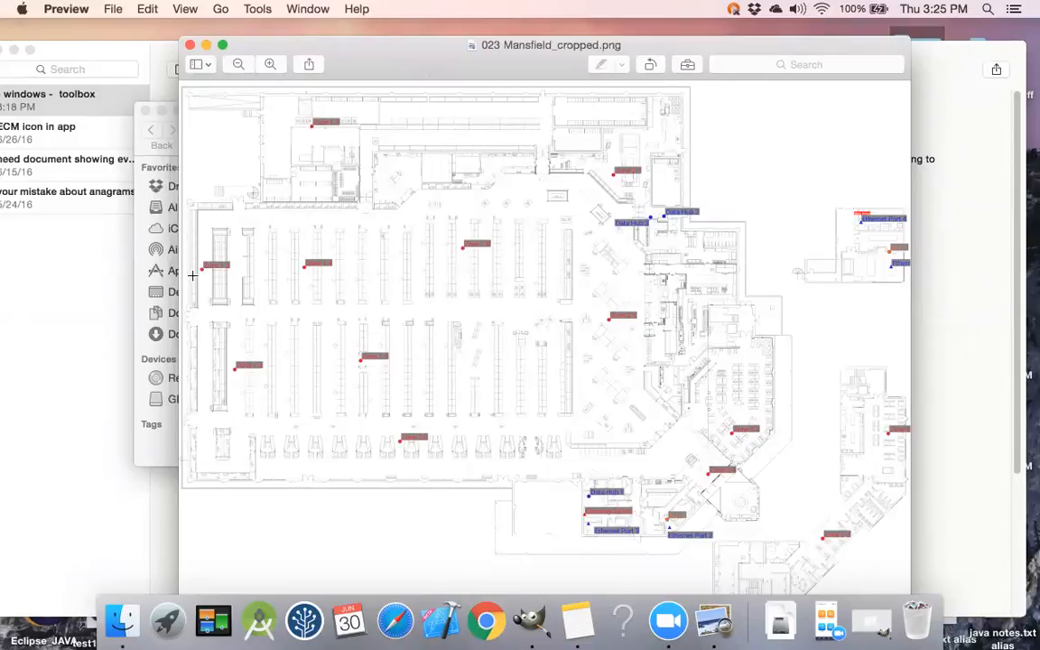
pyautogui.moveTo(354, 65); pyautogui.dragTo(330, 55)
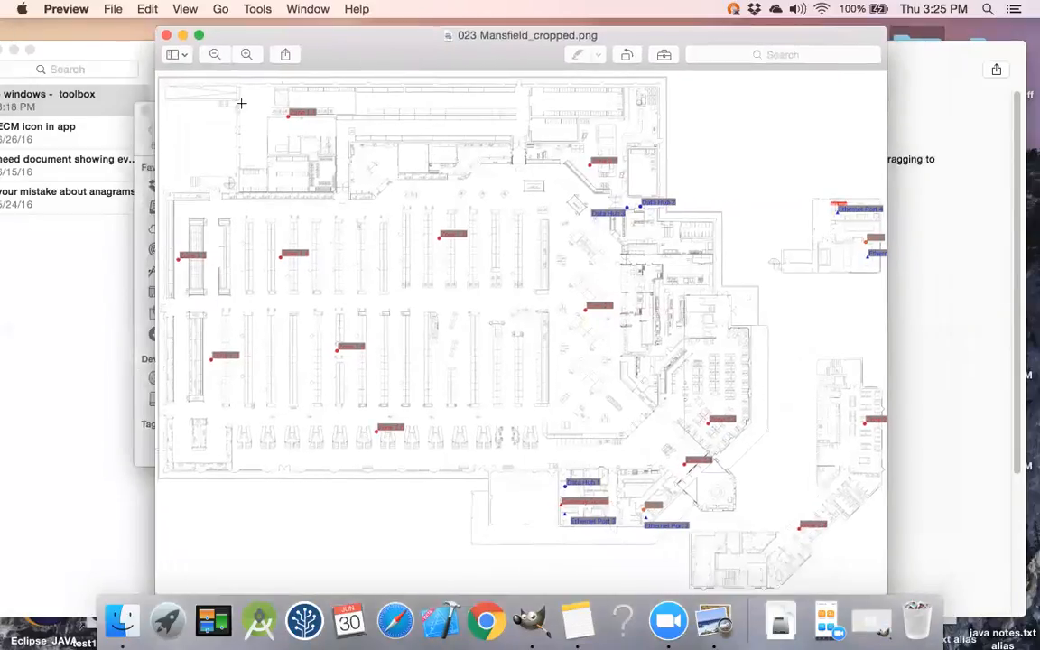
pyautogui.click(144, 226)
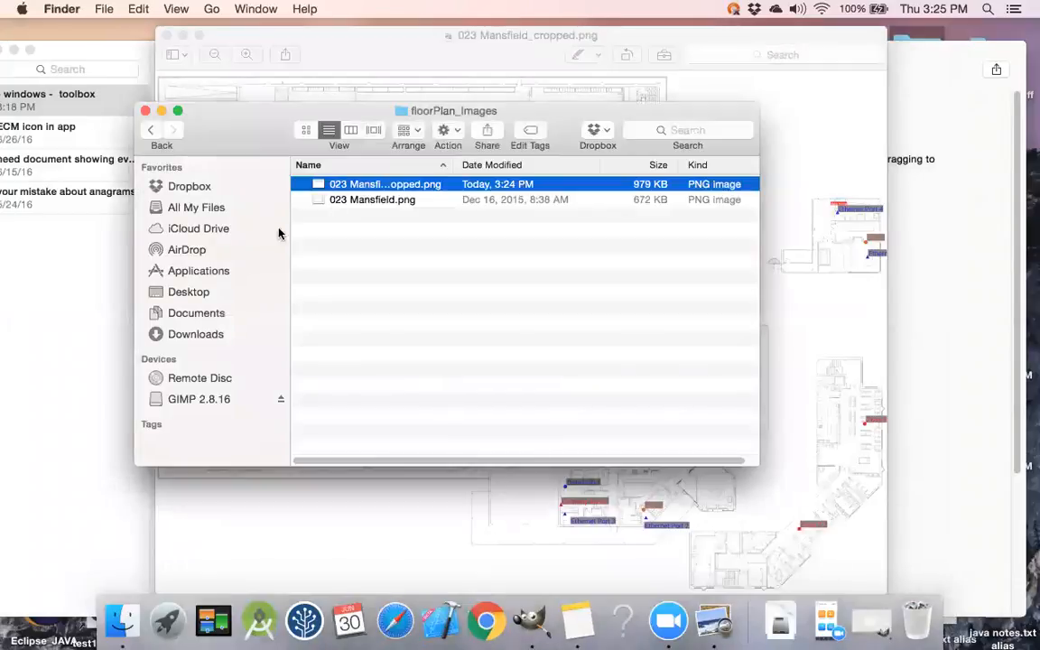